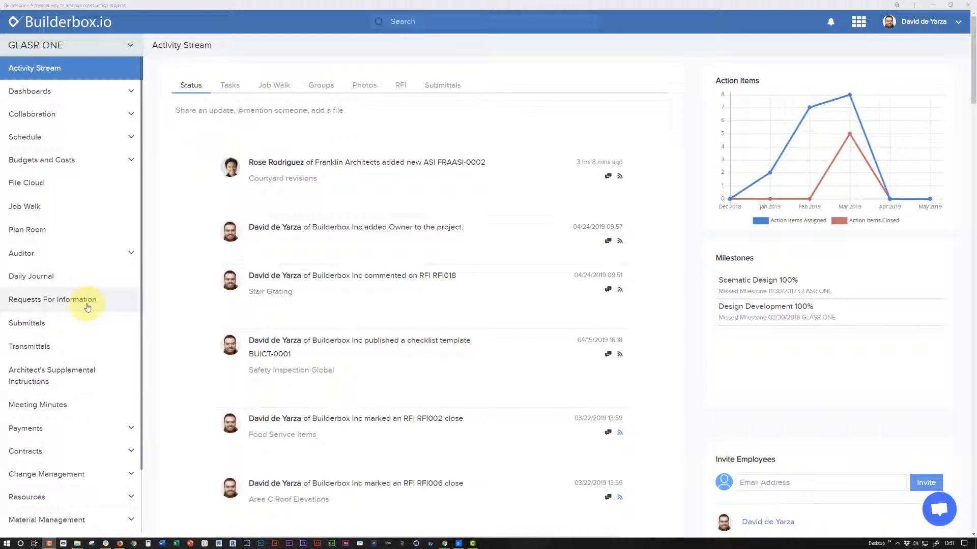
# - Open the project's Requests For Information and list All Project RFIs
pyautogui.click(82, 301)
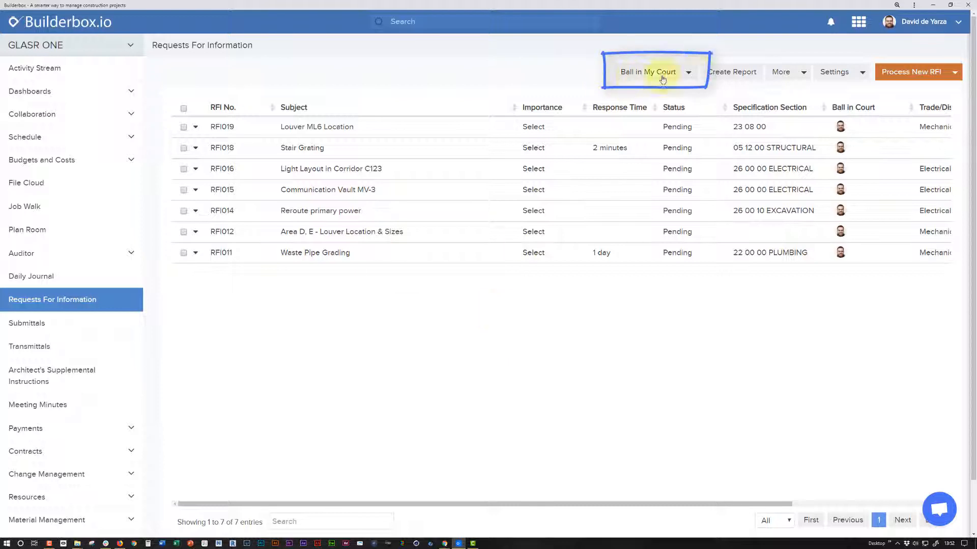
pyautogui.click(688, 75)
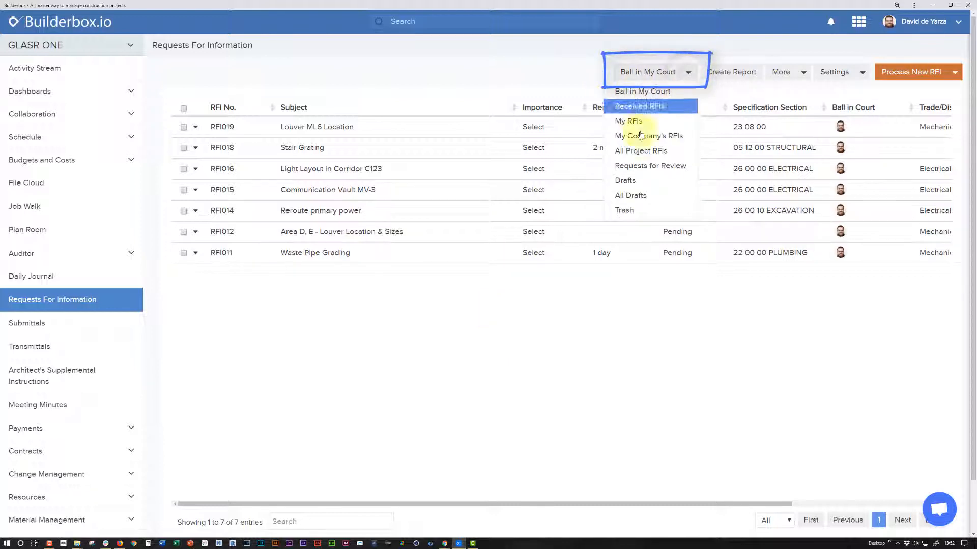
pyautogui.click(647, 151)
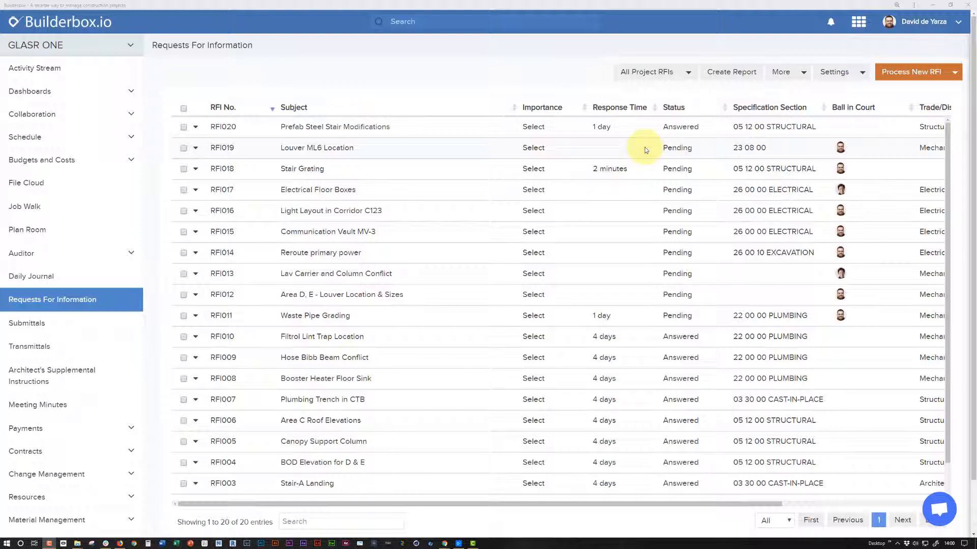
# - Sort the RFI list in turn by Subject, Response Time, Specification Section and Ball in Court, reversing the order of the last three
pyautogui.click(302, 109)
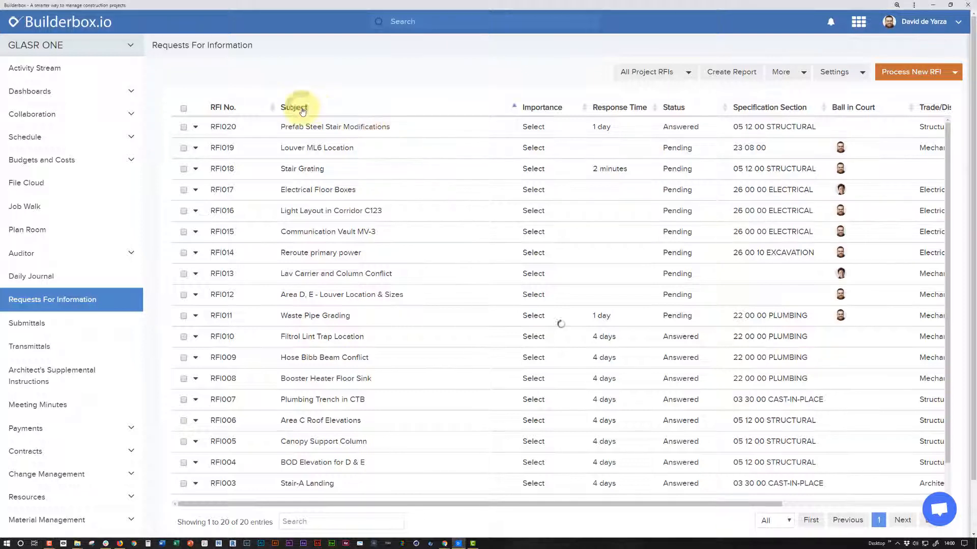
pyautogui.click(620, 109)
pyautogui.click(620, 109)
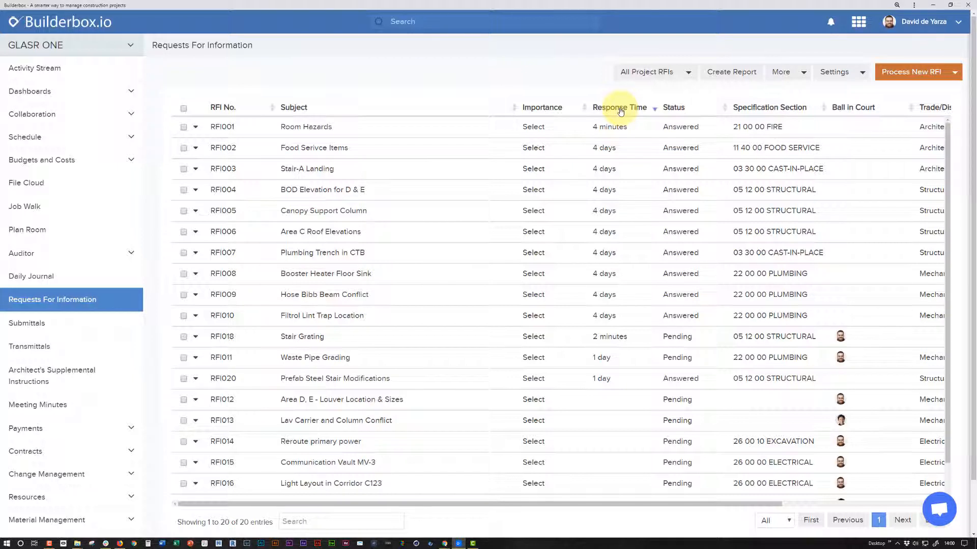
pyautogui.click(738, 109)
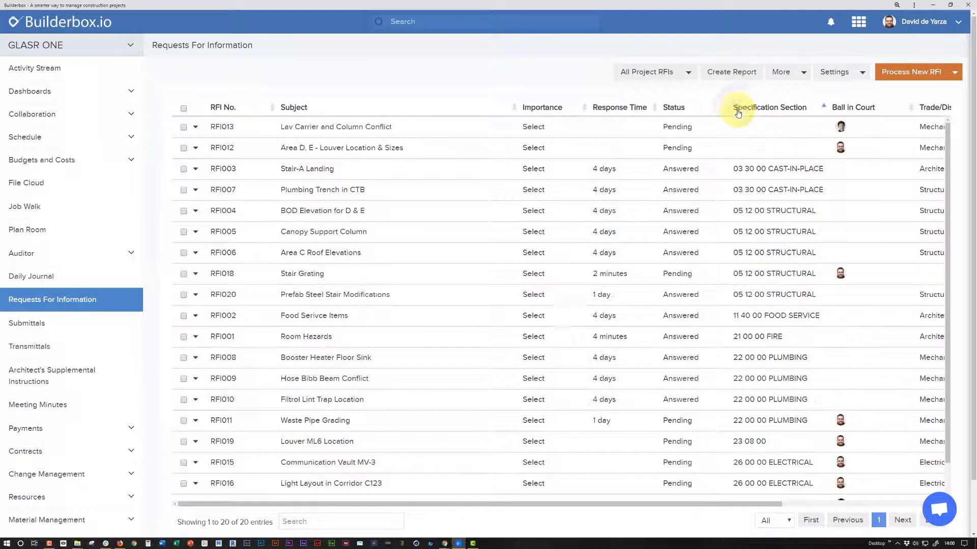
pyautogui.click(737, 111)
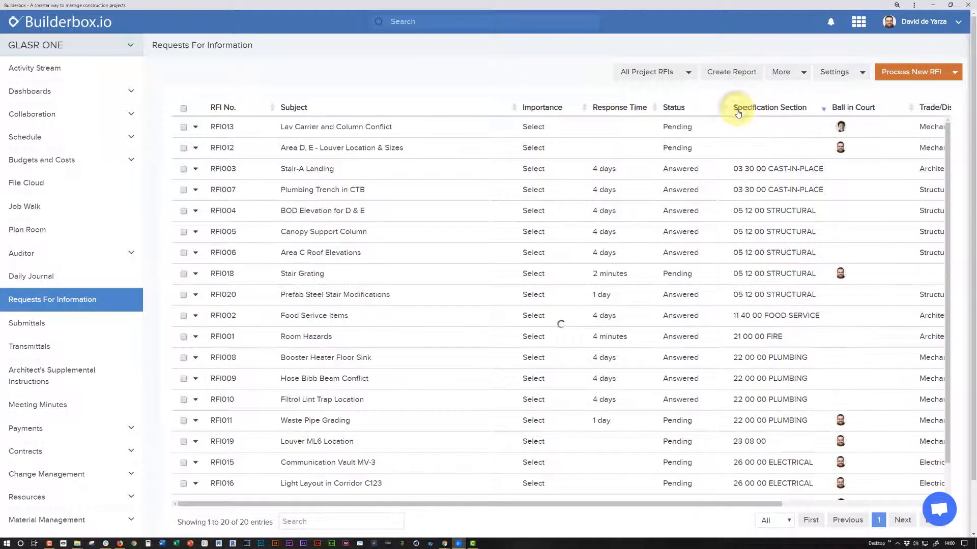
pyautogui.click(851, 109)
pyautogui.click(852, 109)
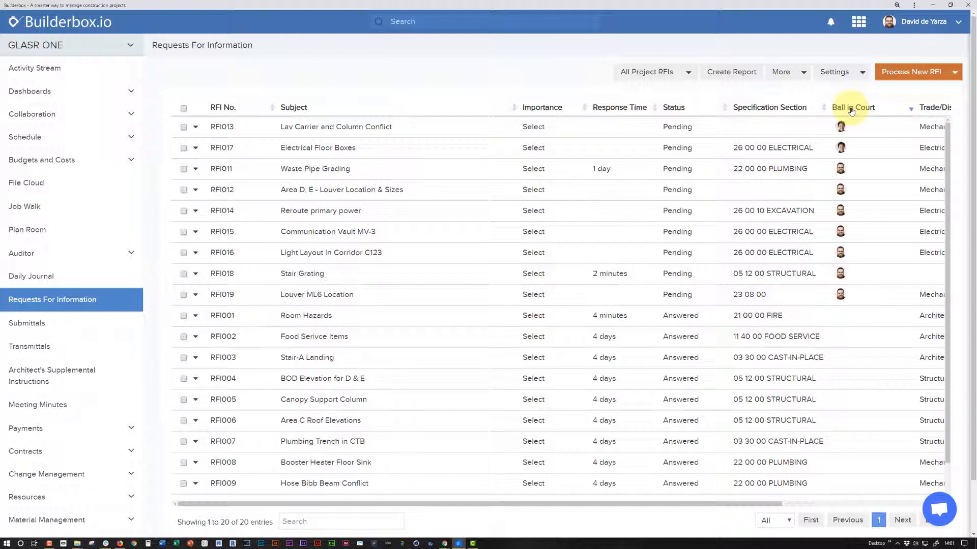
# - Search the RFI list for "Mechanical" and for "03", and clear the search
pyautogui.click(316, 522)
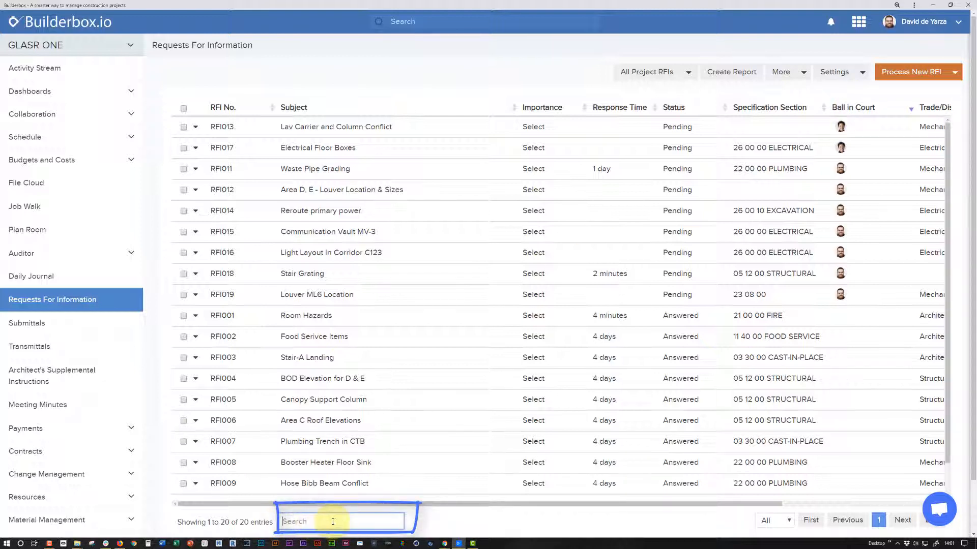
pyautogui.write('Mechanical')
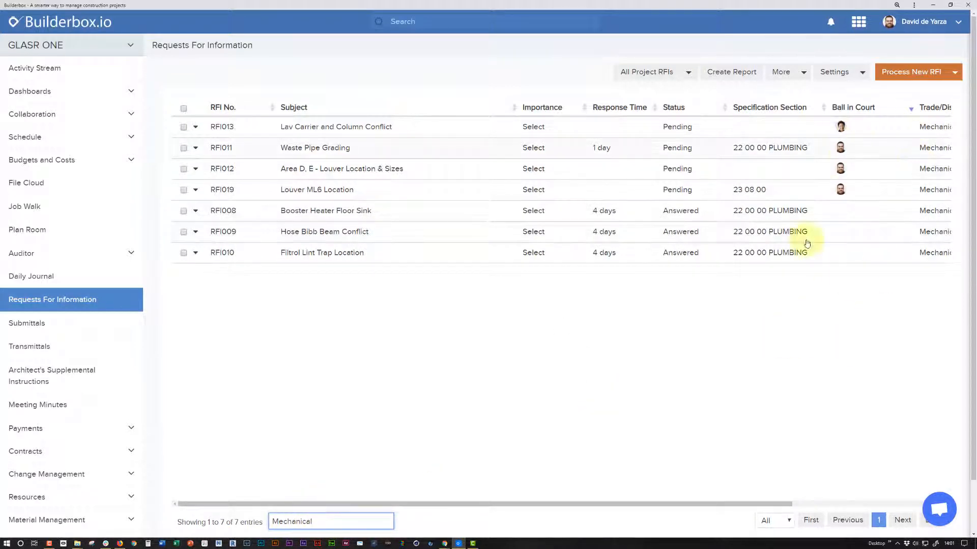
pyautogui.moveTo(315, 522); pyautogui.dragTo(255, 522)
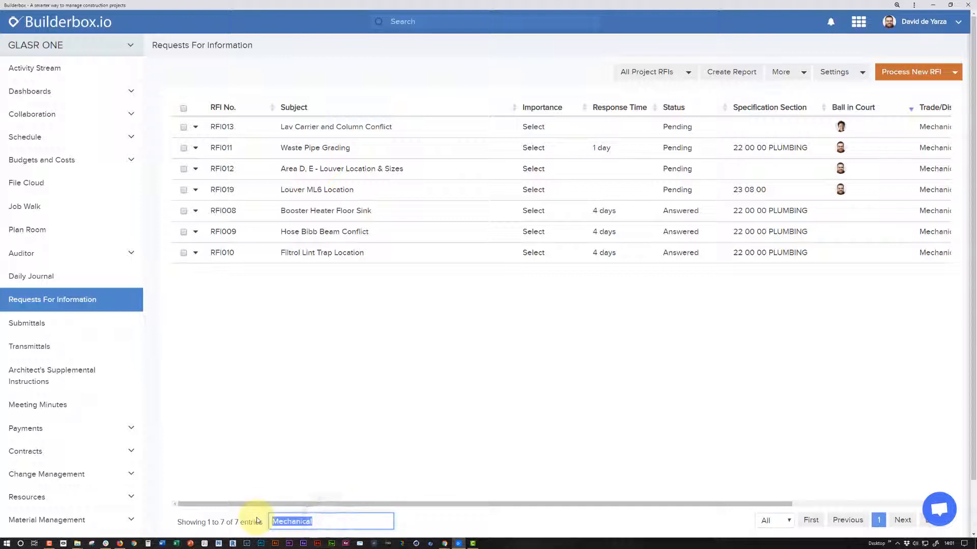
pyautogui.write('03')
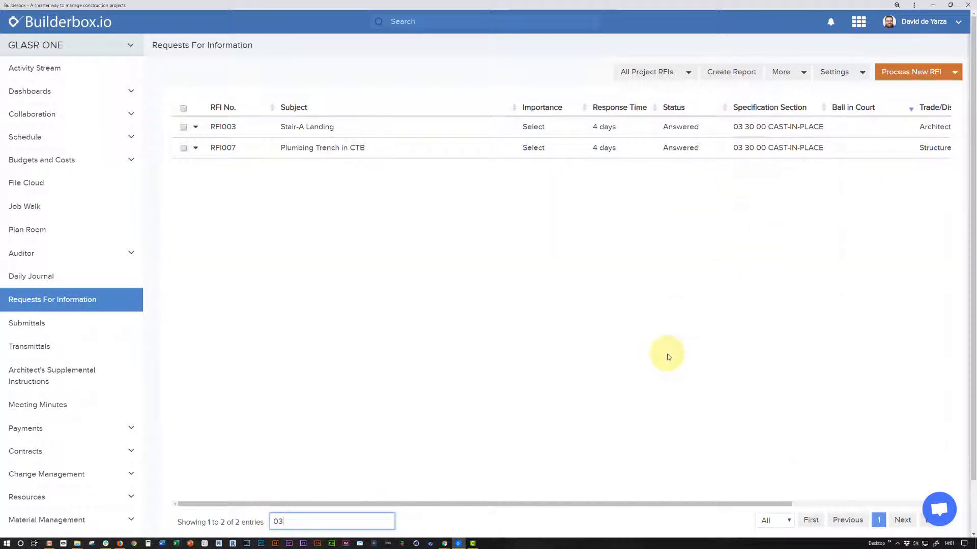
pyautogui.press('BackSpace')
pyautogui.press('BackSpace')
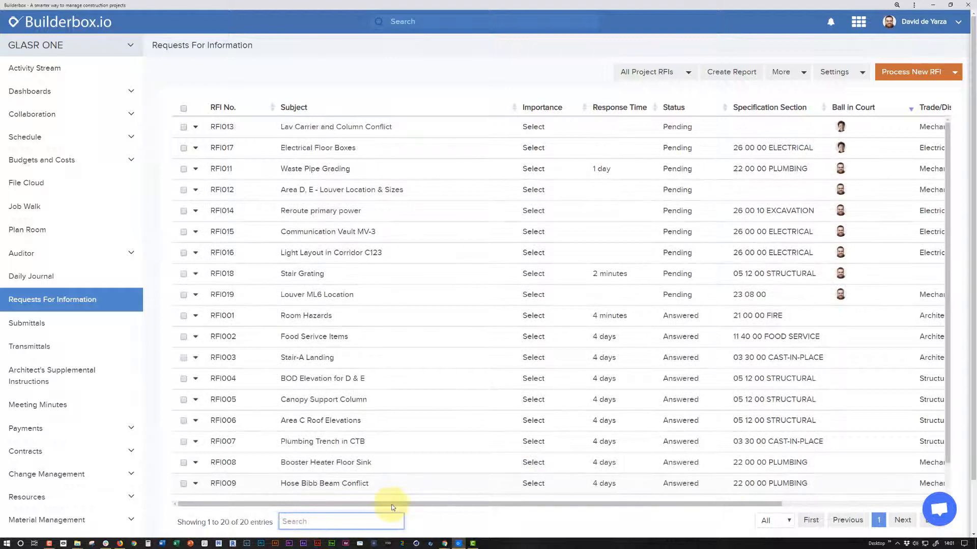
# - Manage the RFI list's columns and add Workpackage Bid Item to the displayed ones
pyautogui.moveTo(393, 507); pyautogui.dragTo(638, 503)
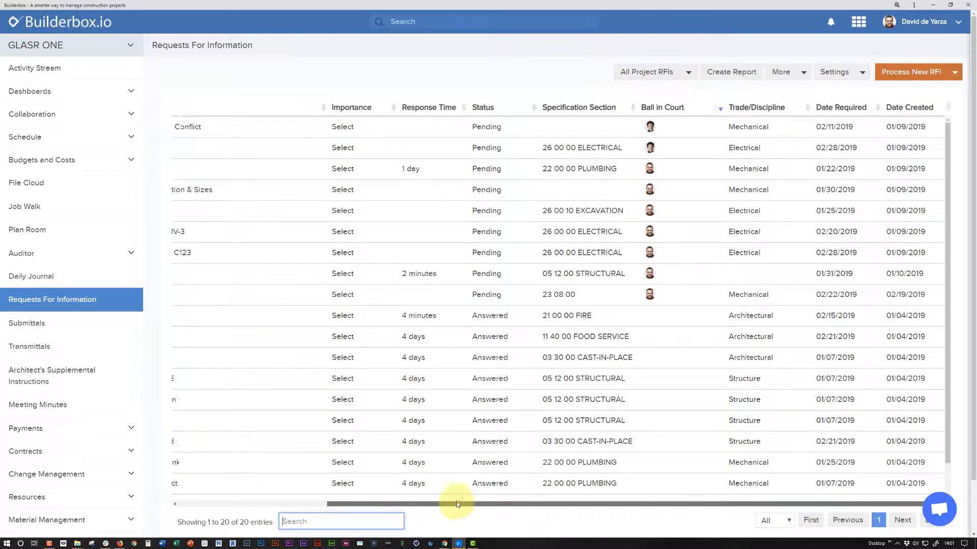
pyautogui.moveTo(457, 503); pyautogui.dragTo(308, 500)
pyautogui.moveTo(392, 503); pyautogui.dragTo(665, 491)
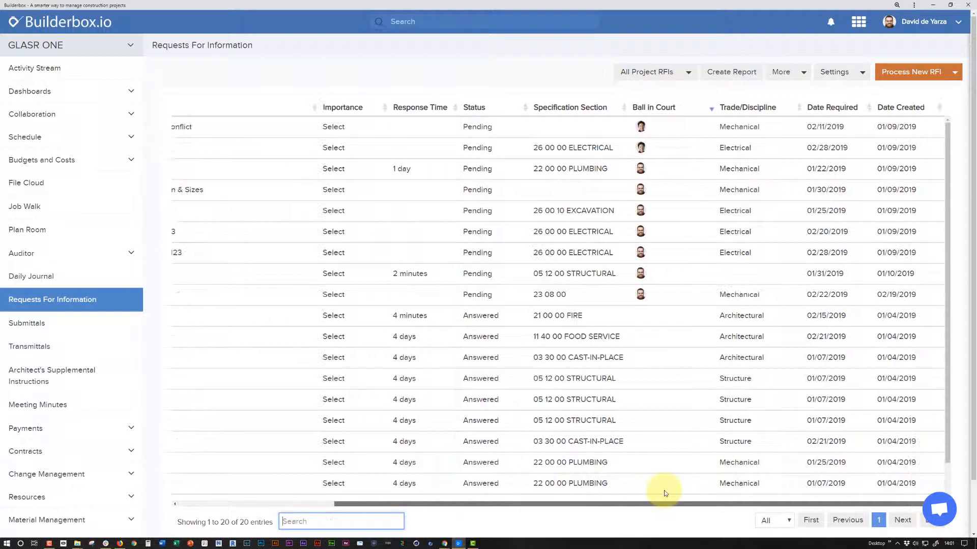
pyautogui.click(867, 75)
pyautogui.click(867, 75)
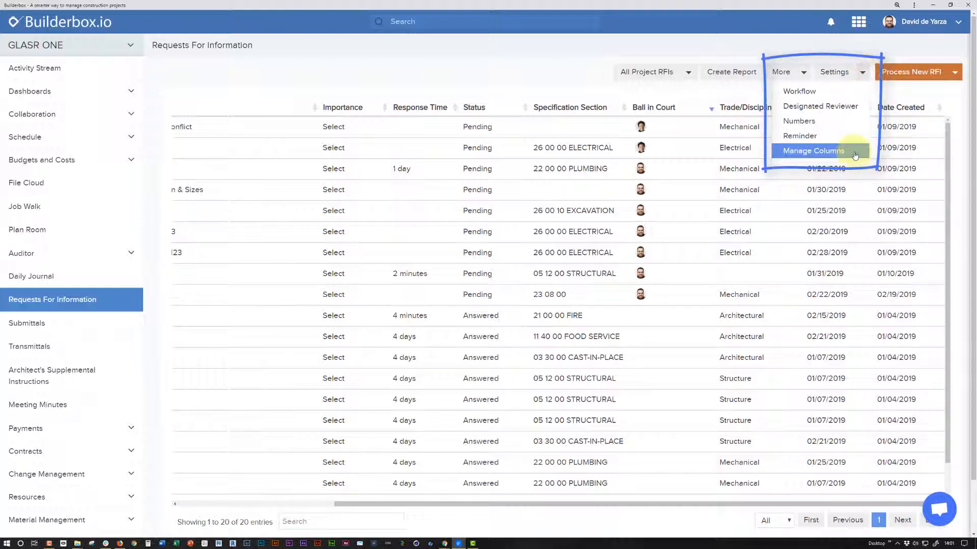
pyautogui.click(833, 151)
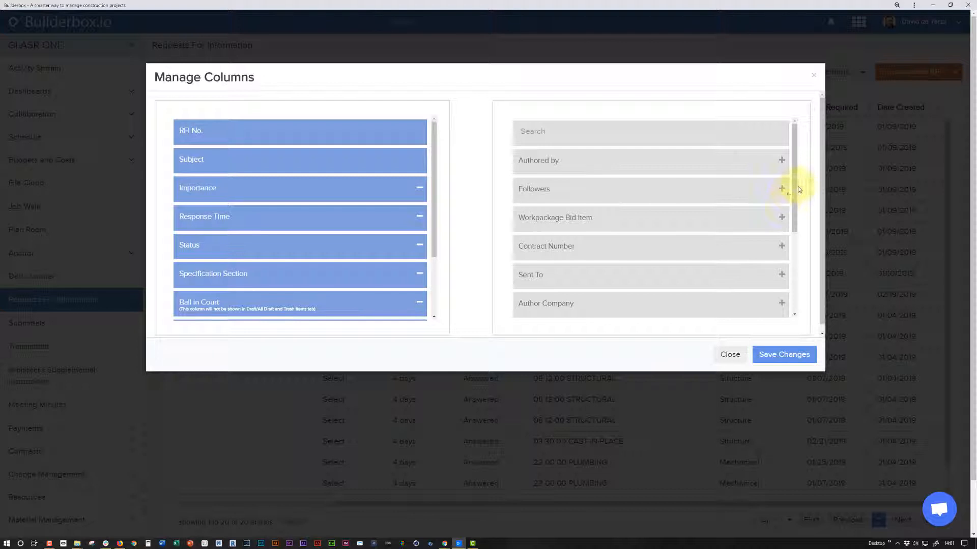
pyautogui.click(781, 218)
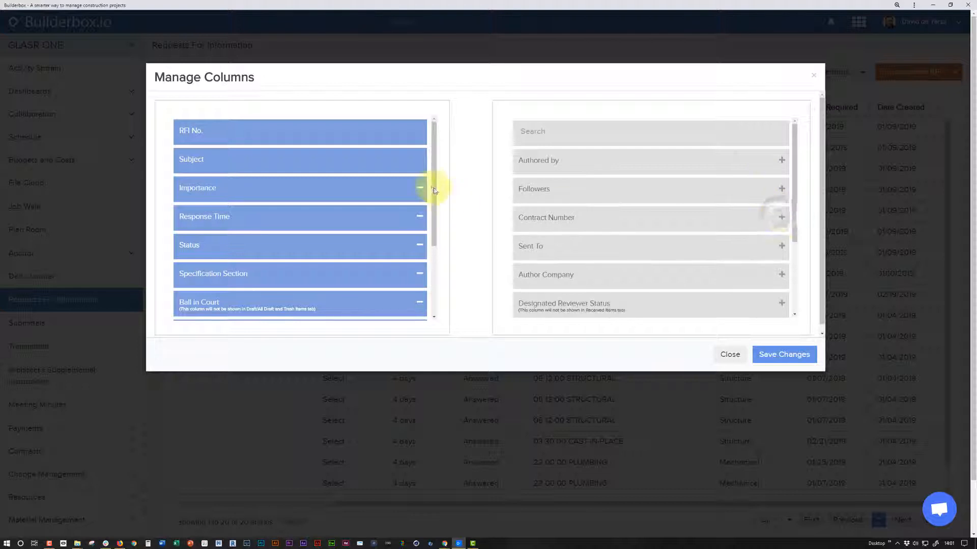
# - Move the Workpackage Bid Item column between Specification Section and Ball in Court, and save the column settings
pyautogui.moveTo(433, 188); pyautogui.dragTo(440, 266)
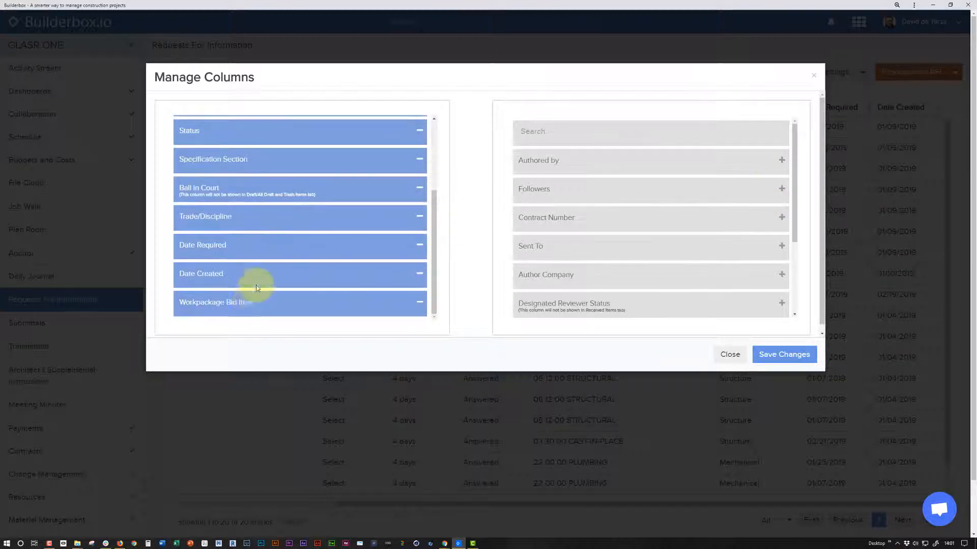
pyautogui.moveTo(257, 297); pyautogui.dragTo(279, 199)
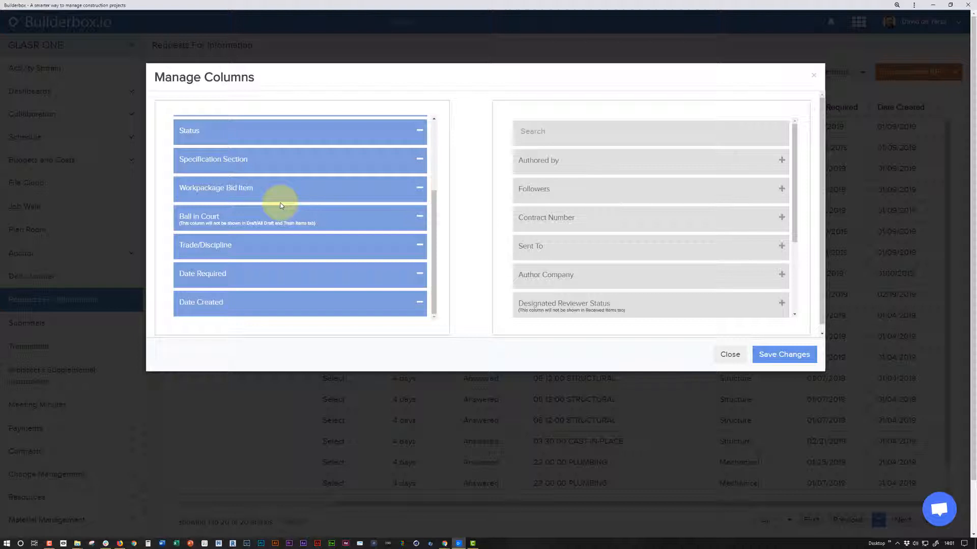
pyautogui.click(773, 358)
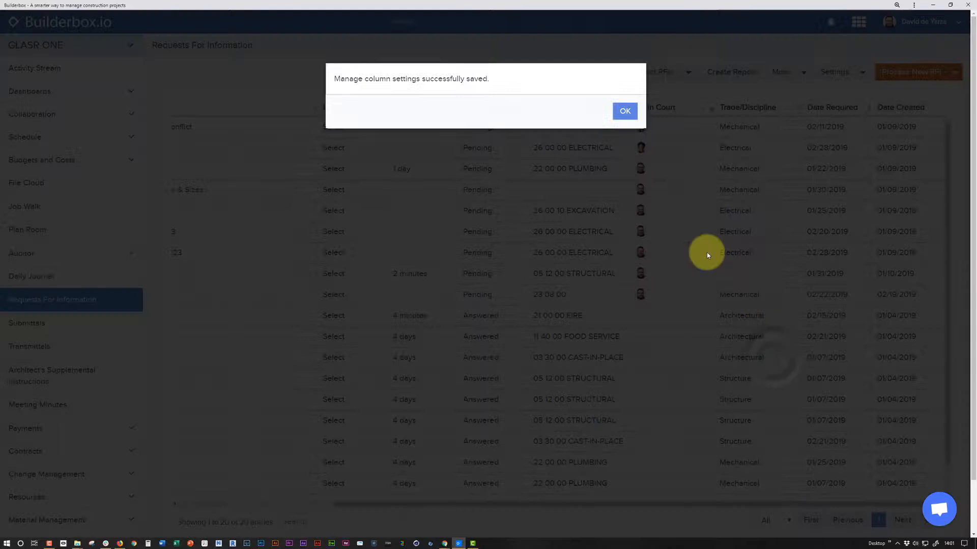
pyautogui.click(625, 110)
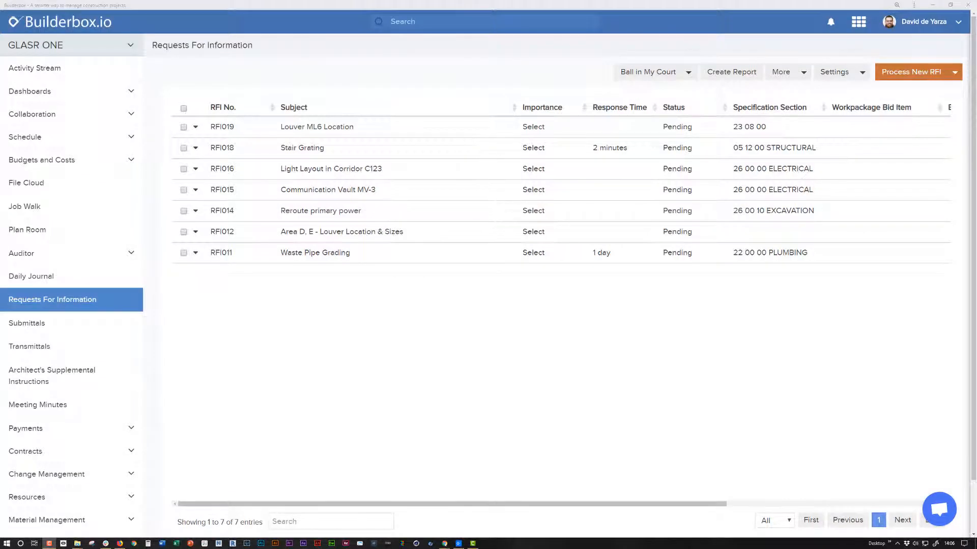
# - Open the Communication Vault MV-3 RFI and review its general information, question, recommended solution and attachments
pyautogui.click(335, 191)
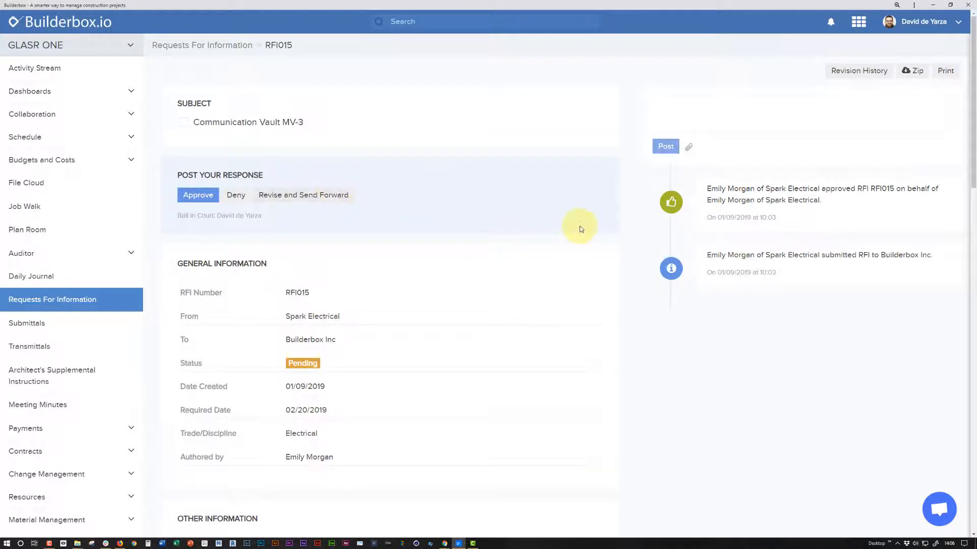
pyautogui.scroll(-3, 581, 229)
pyautogui.scroll(-10, 581, 229)
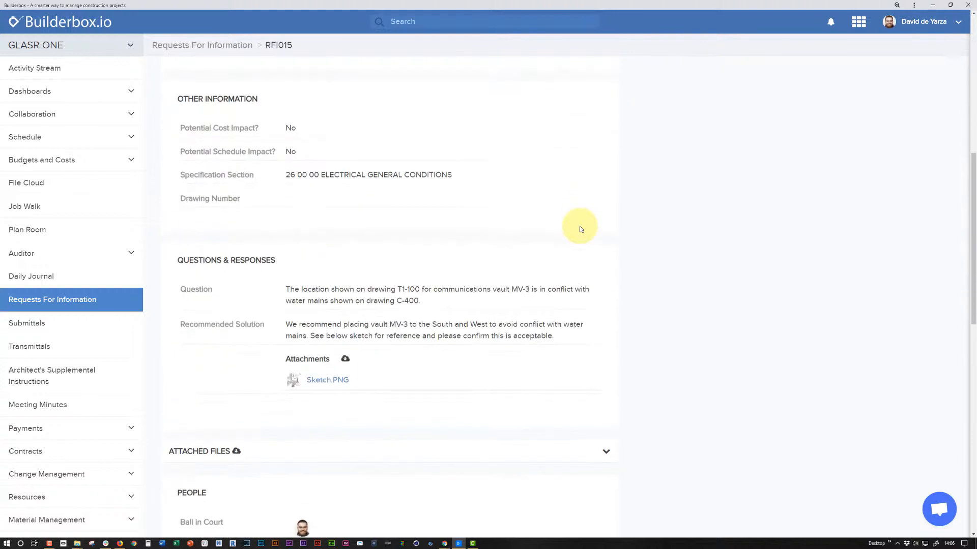
pyautogui.scroll(-6, 581, 228)
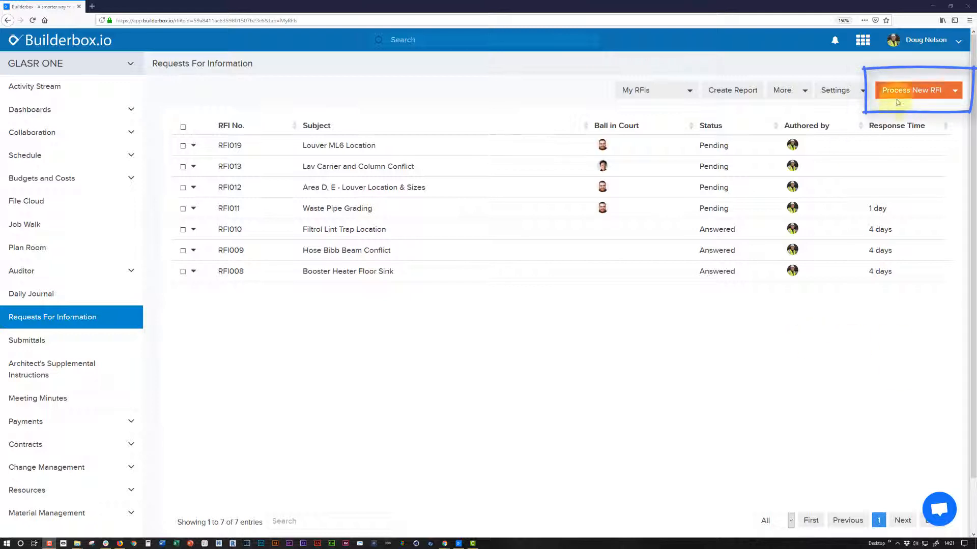
# - Start a new RFI addressed to Builderbox Inc with the subject "Brace Adjustment at Duct Clash"
pyautogui.click(918, 92)
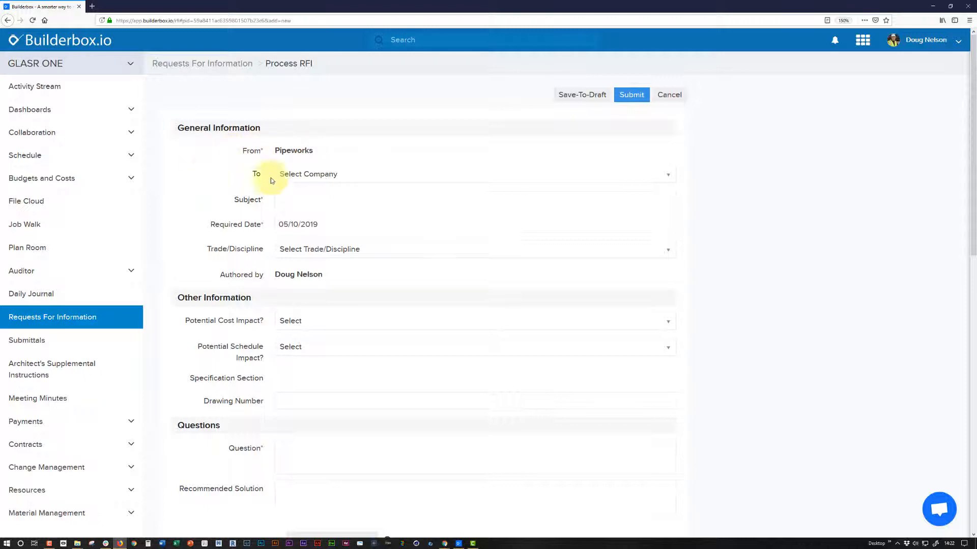
pyautogui.click(382, 176)
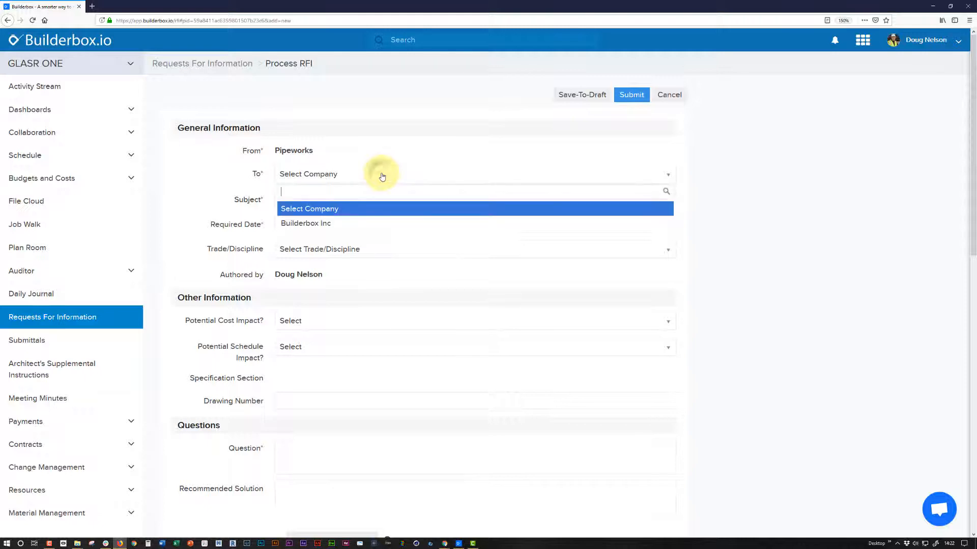
pyautogui.click(385, 225)
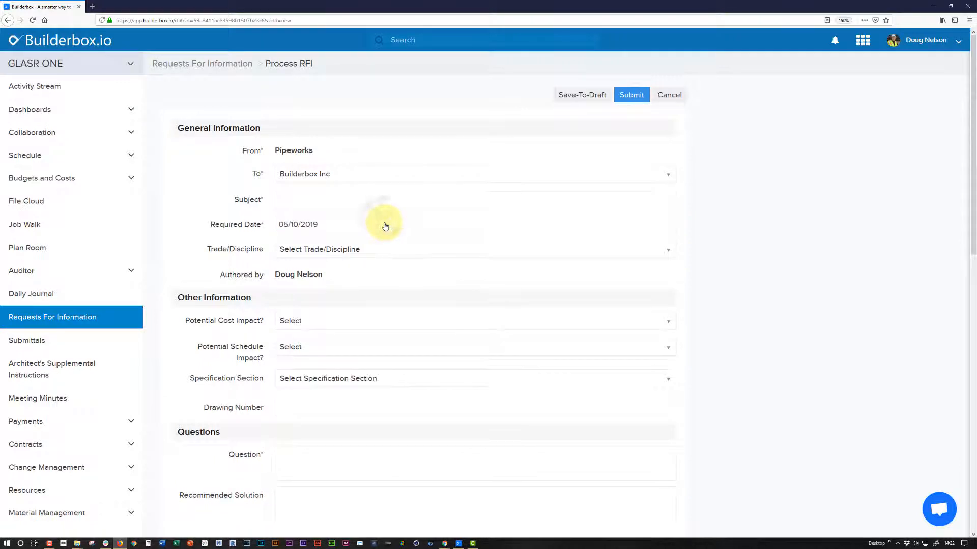
pyautogui.click(379, 201)
pyautogui.write('Brace Adjustment at Duct Clash')
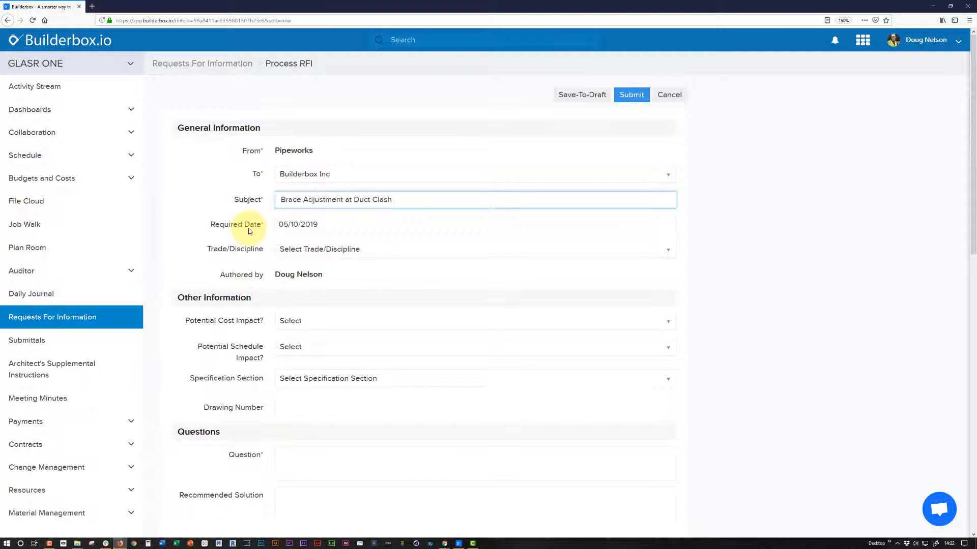
# - Set the RFI's required date to 05/24/2019 and its trade/discipline to Mechanical
pyautogui.click(361, 227)
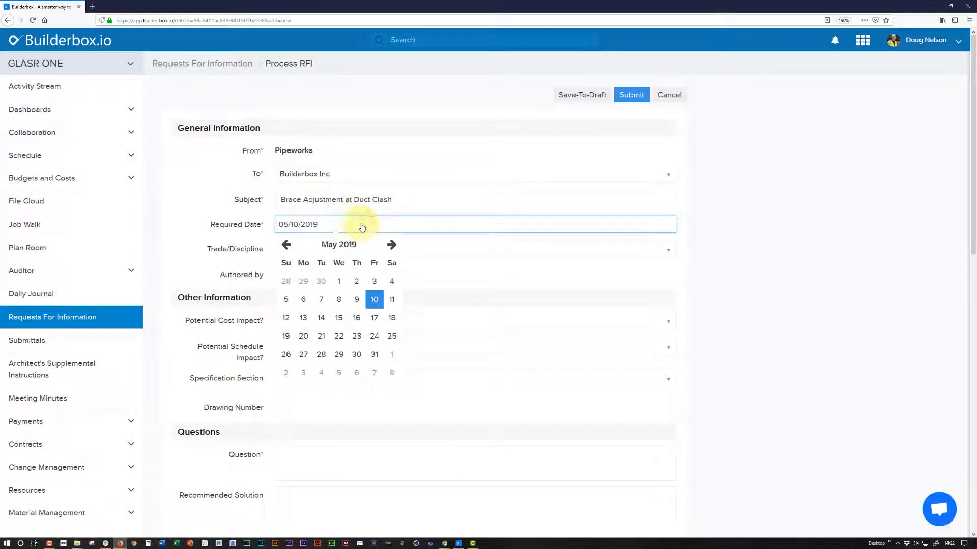
pyautogui.click(375, 335)
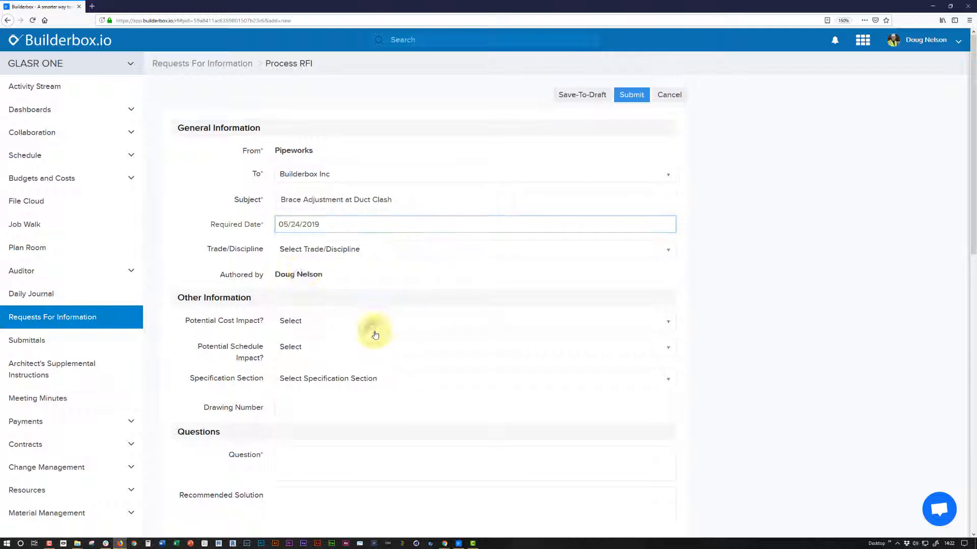
pyautogui.click(413, 254)
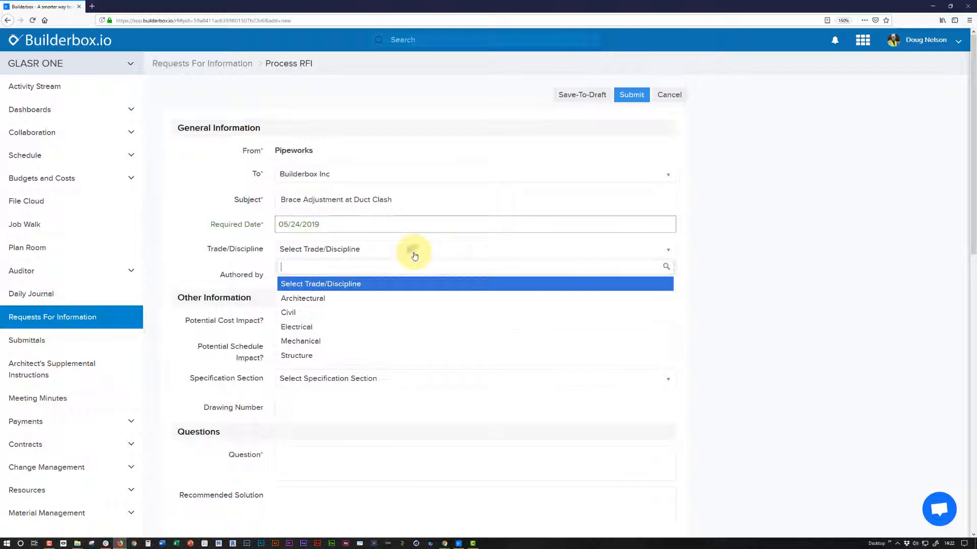
pyautogui.click(328, 341)
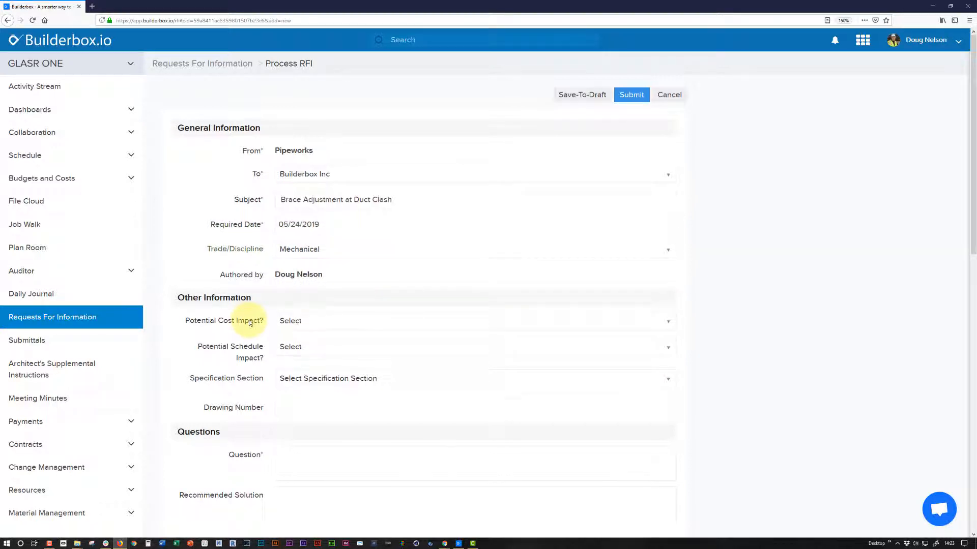
# - Set the RFI's potential cost impact to Yes and its potential schedule impact to No
pyautogui.click(341, 320)
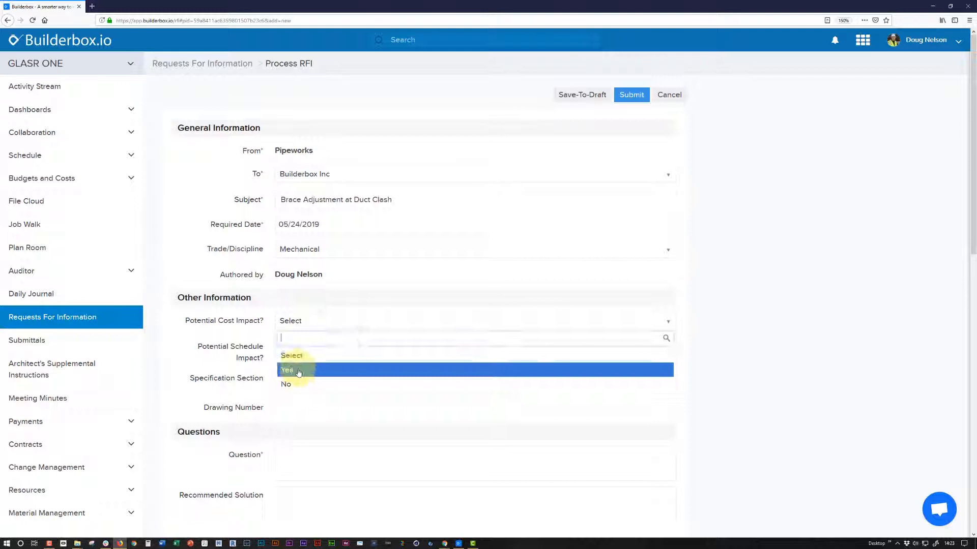
pyautogui.click(298, 371)
pyautogui.click(329, 348)
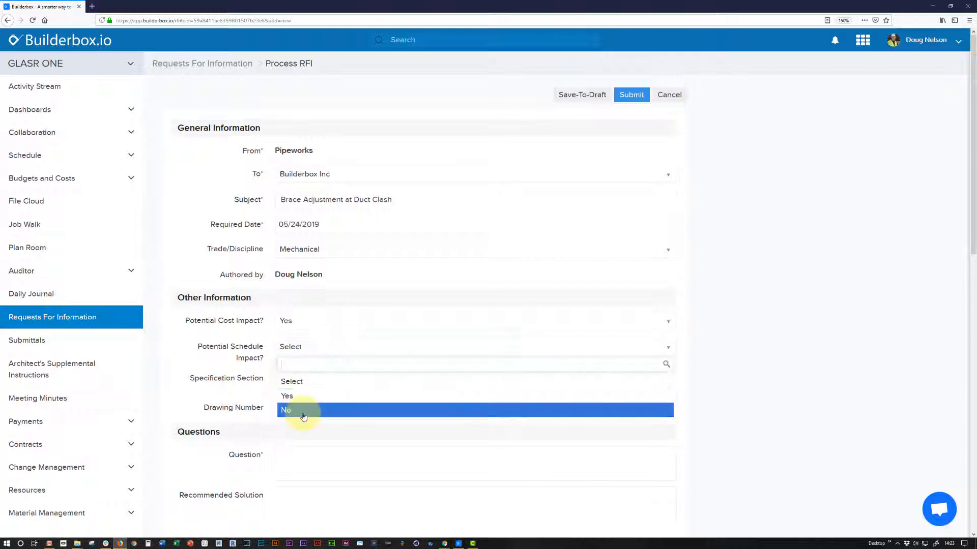
pyautogui.click(304, 416)
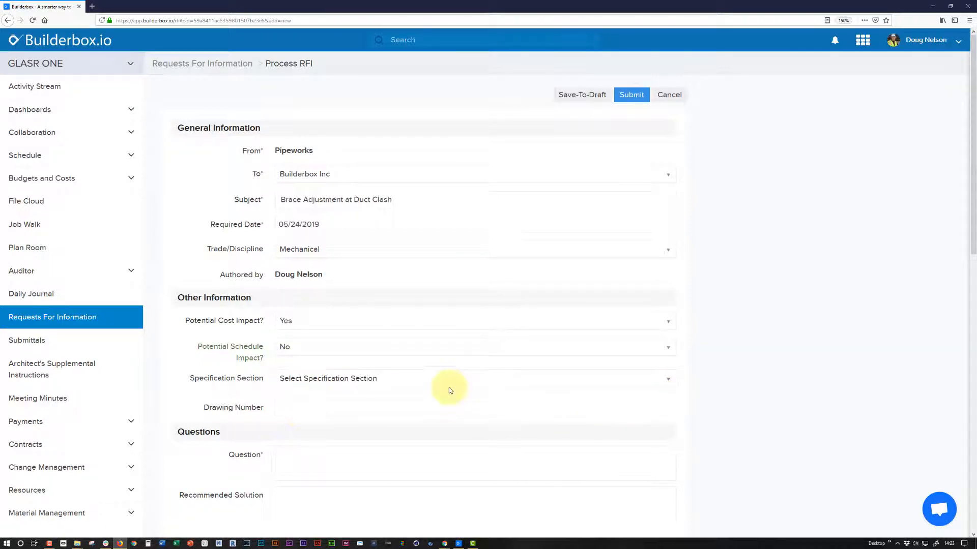
# - Search the specification sections for "air" and assign 23 31 00 AIR DISTRIBUTION to the RFI
pyautogui.click(389, 385)
pyautogui.scroll(-4, 747, 384)
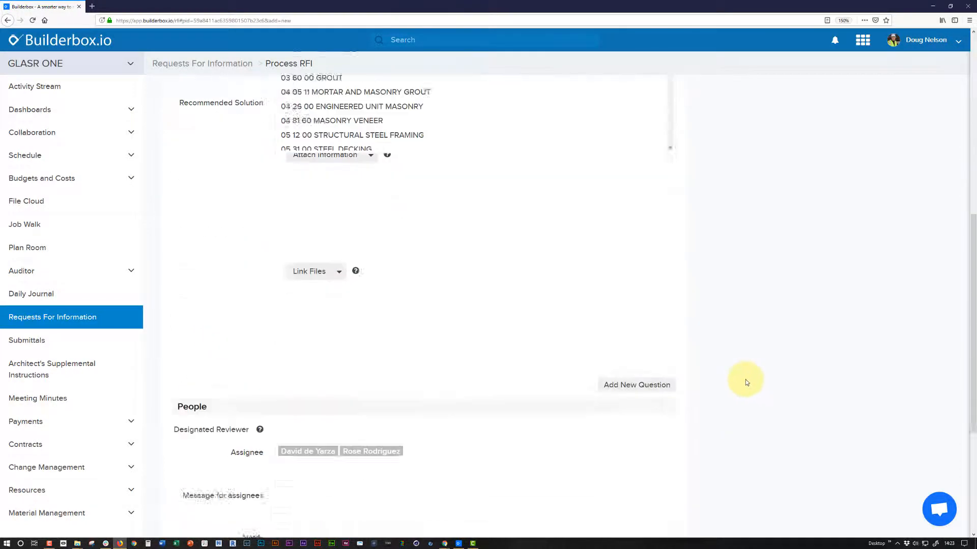
pyautogui.scroll(-12, 502, 193)
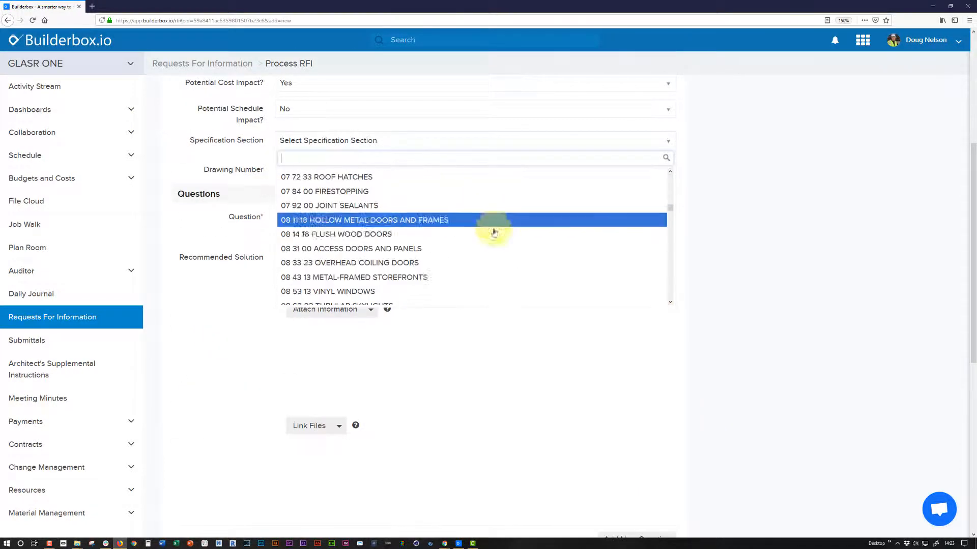
pyautogui.scroll(5, 494, 231)
pyautogui.scroll(7, 458, 214)
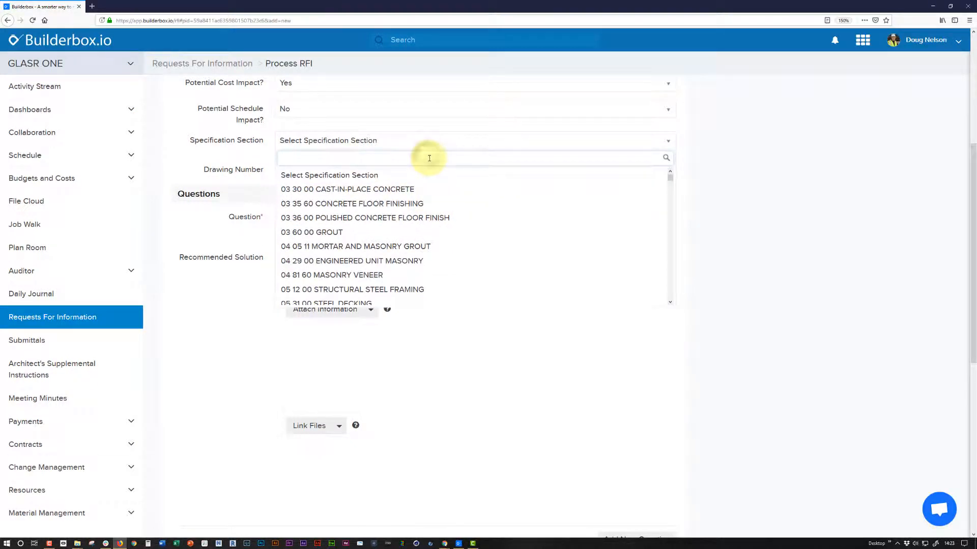
pyautogui.write('air')
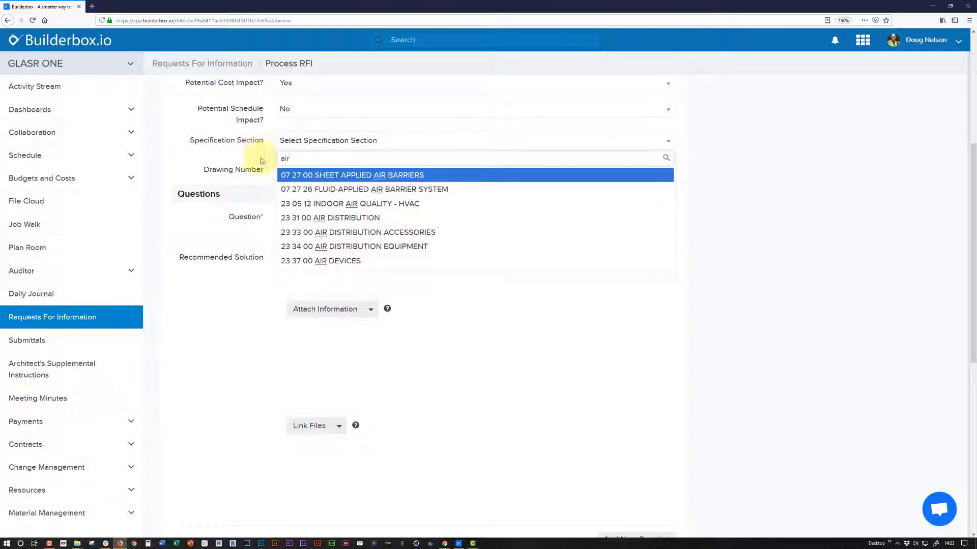
pyautogui.click(348, 219)
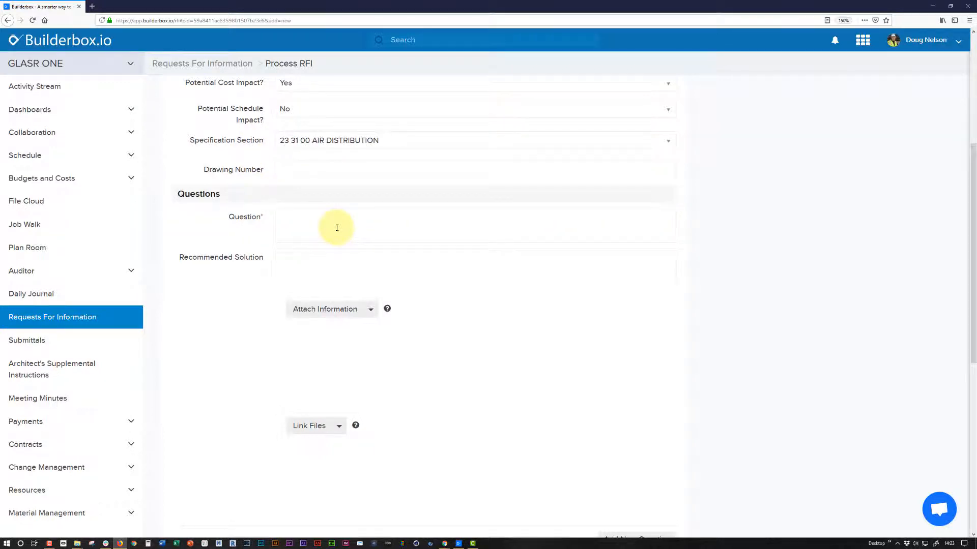
# - Enter the question asking to confirm moving the brace above the duct and adding the kicker shown in red, or provide a detail to remedy the clash
pyautogui.click(336, 227)
pyautogui.write('Please confirm if is is acceptable to move the brace above the duct and add a kicker as shown in red on the attached document. If this is not acceptable, please provide a detail to remedy this clash.')
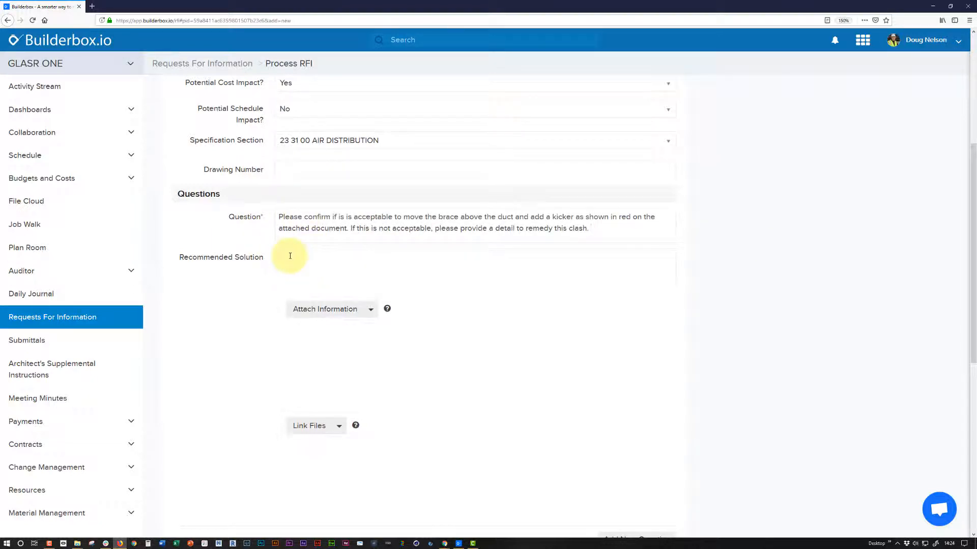
# - Attach "Brace adjustment at duct clash.pdf" from the computer's Desktop folder to the question
pyautogui.click(372, 312)
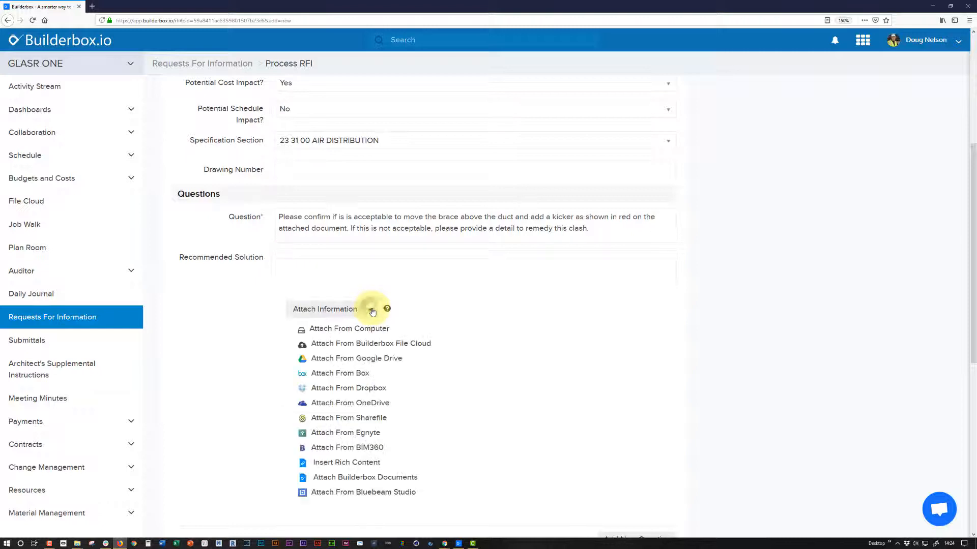
pyautogui.click(370, 328)
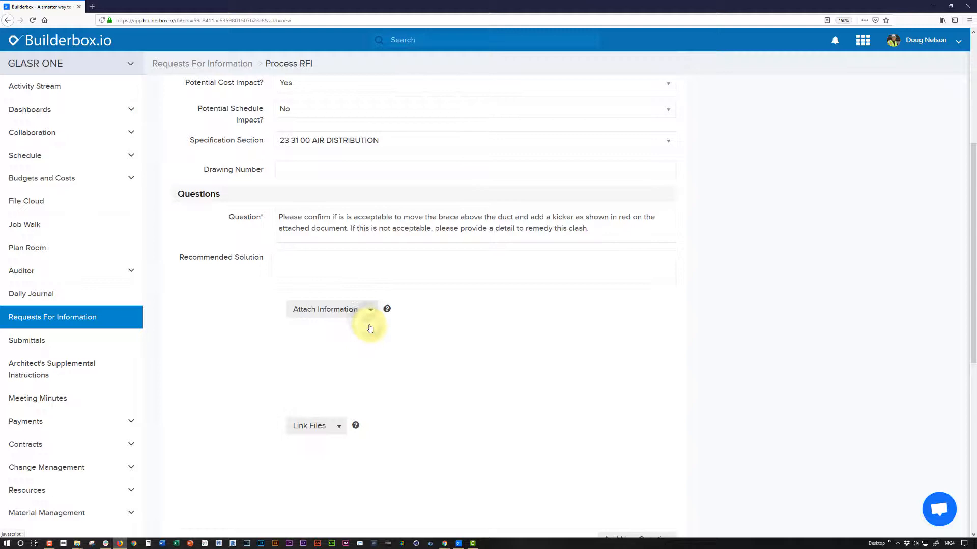
pyautogui.click(40, 159)
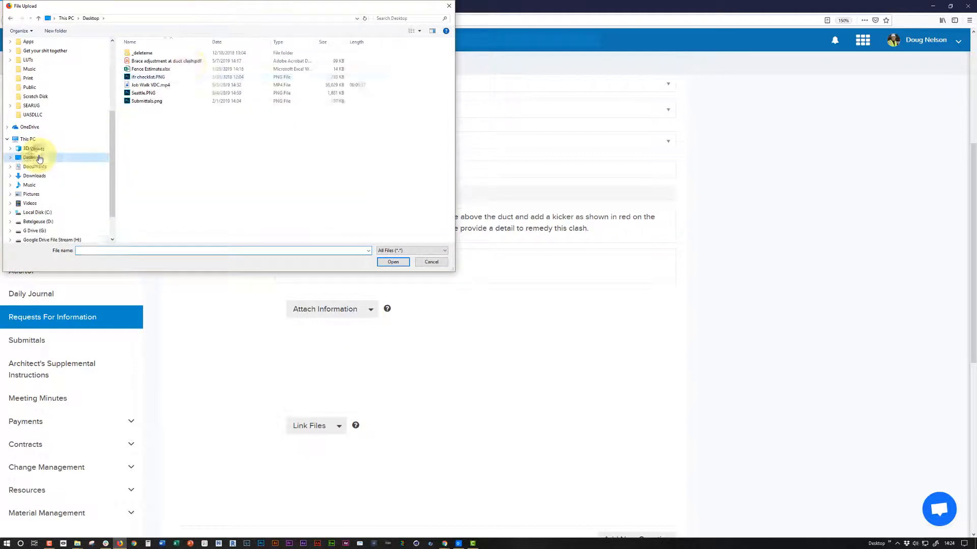
pyautogui.click(174, 59)
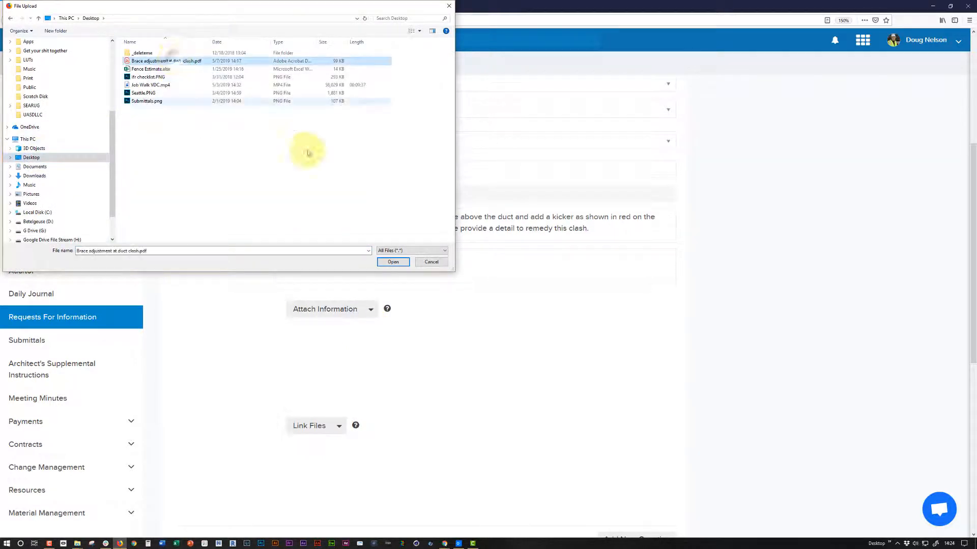
pyautogui.click(390, 262)
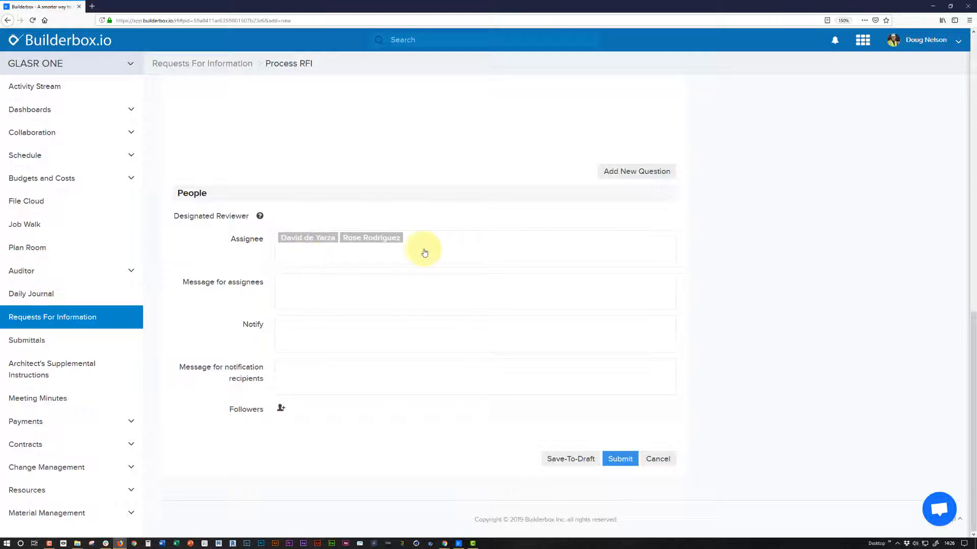
# - Check the RFI's assignee selection, and add the Franklin Architects architect and the second Builderbox Inc member as followers
pyautogui.click(422, 252)
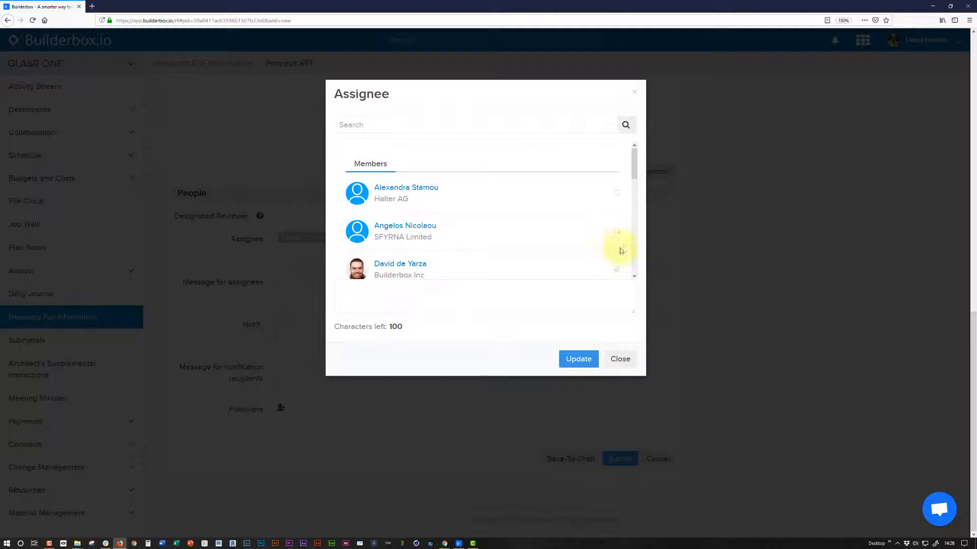
pyautogui.click(617, 362)
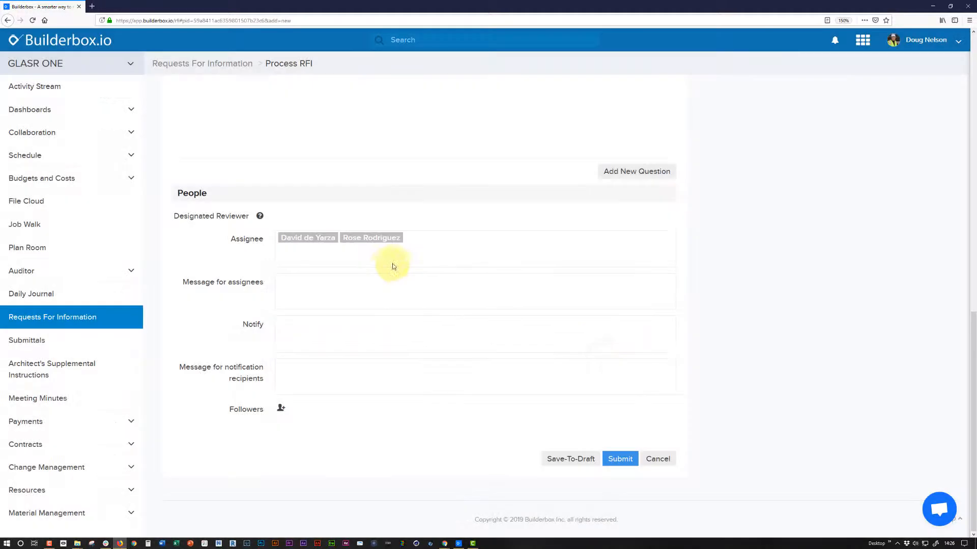
pyautogui.click(280, 409)
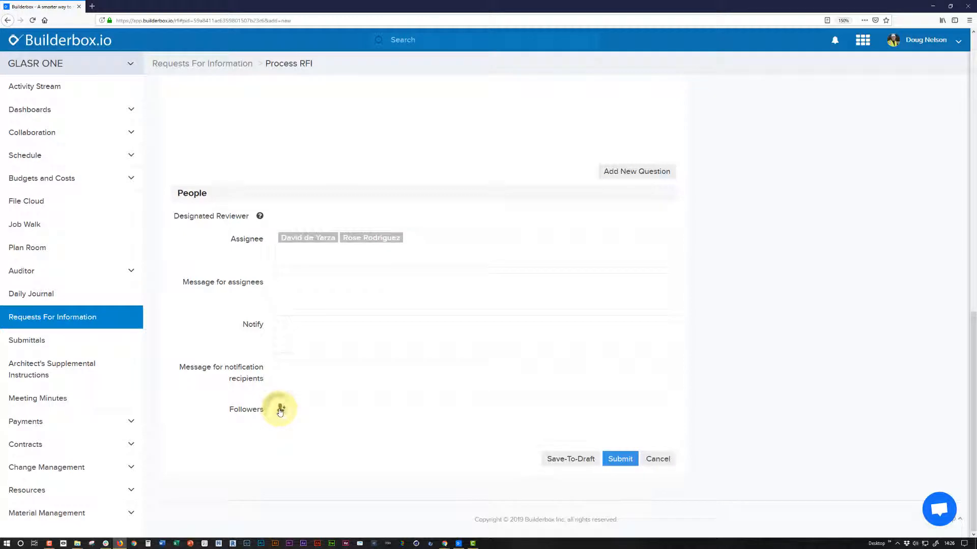
pyautogui.scroll(-4, 543, 227)
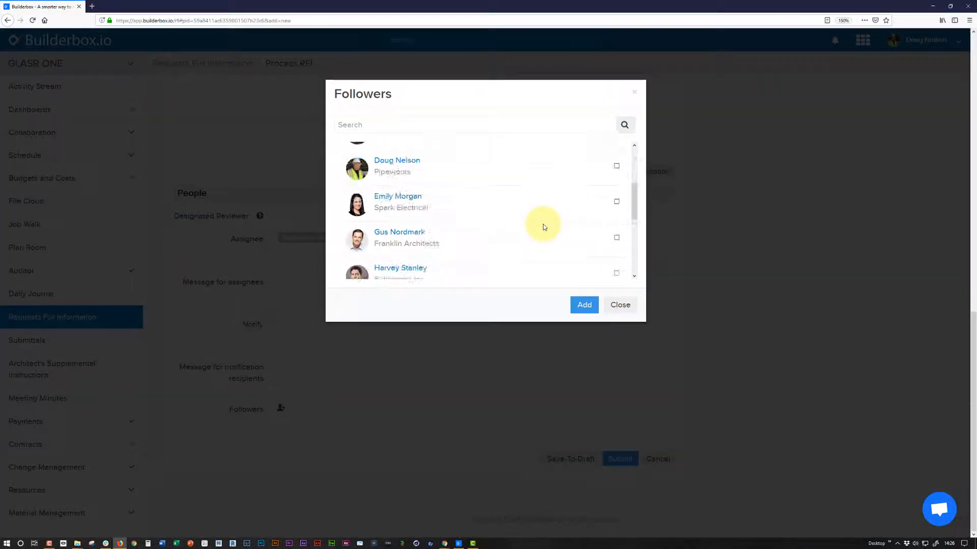
pyautogui.click(616, 180)
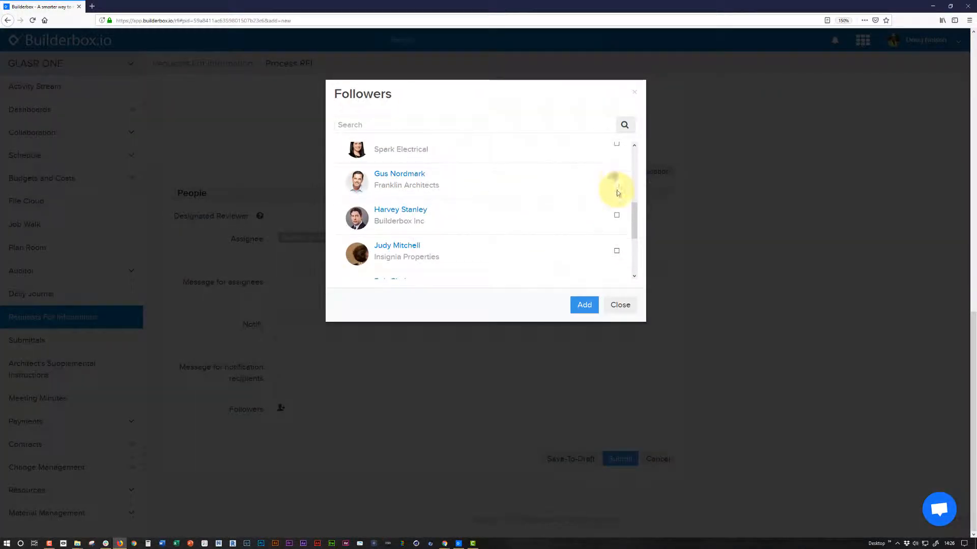
pyautogui.click(616, 215)
pyautogui.click(584, 306)
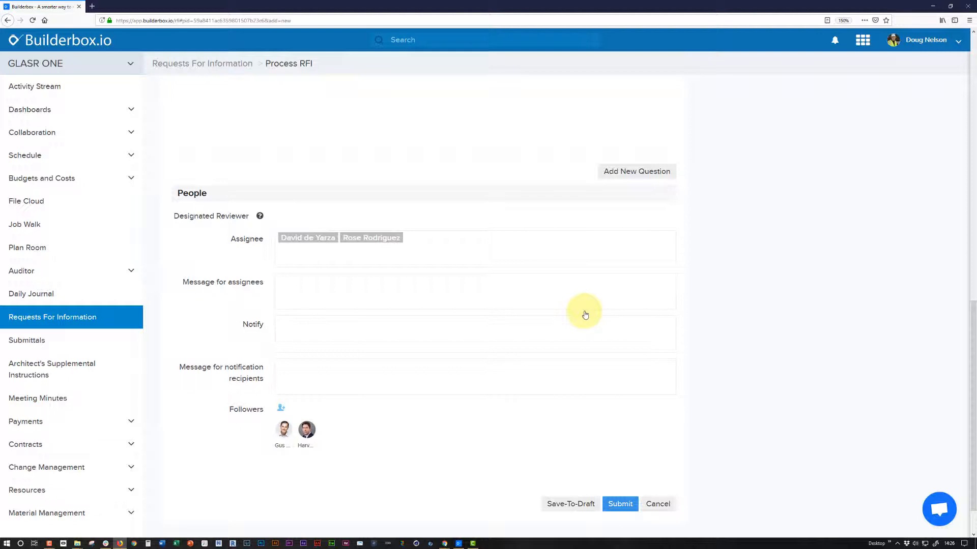
# - Submit the completed Brace Adjustment at Duct Clash RFI and confirm the submission
pyautogui.scroll(-2, 585, 315)
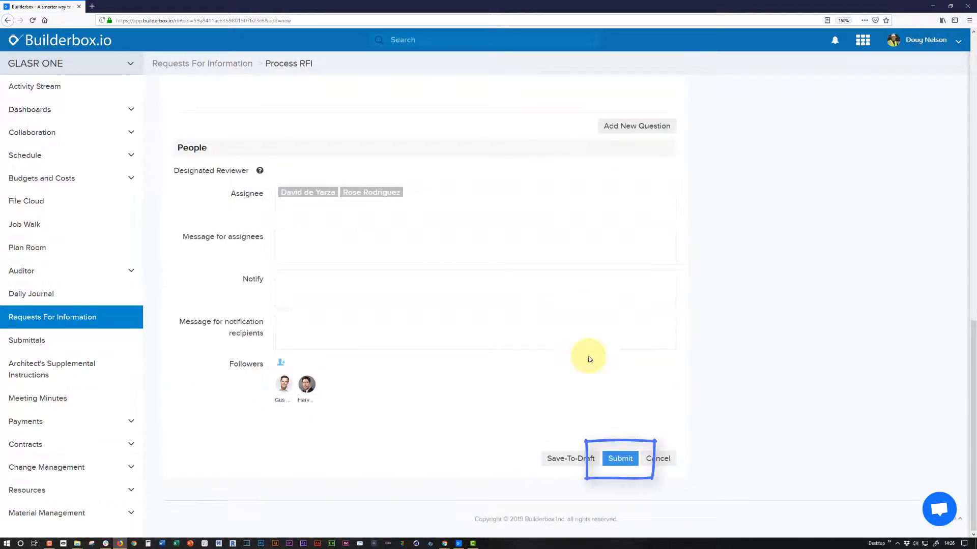
pyautogui.click(625, 460)
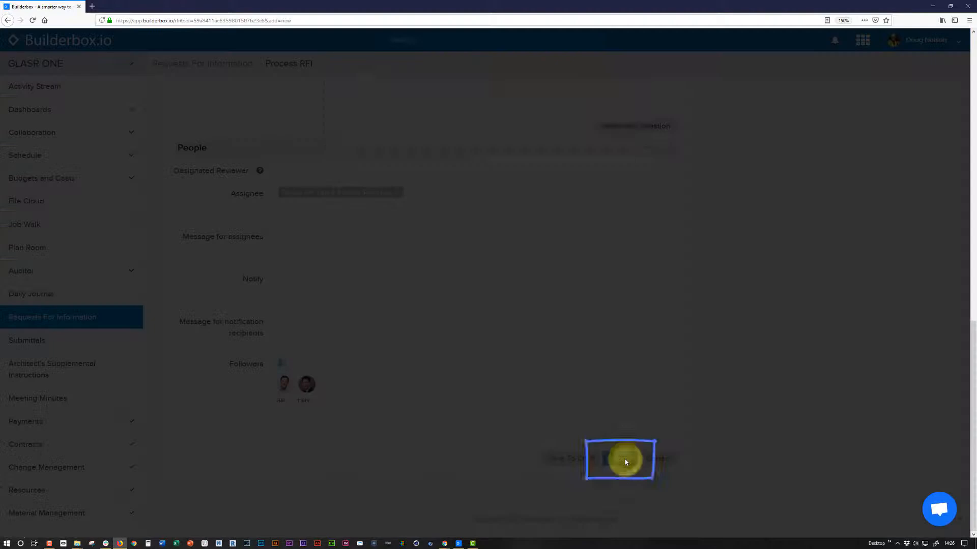
pyautogui.click(624, 129)
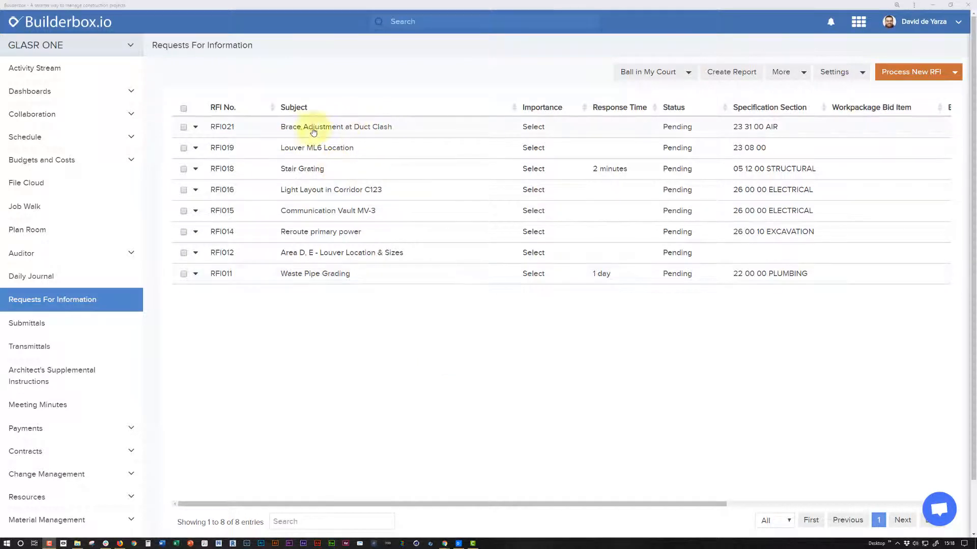
# - Open the Brace Adjustment at Duct Clash RFI and review its details, question, PDF attachment, people, workflow and reviewer responses
pyautogui.click(348, 131)
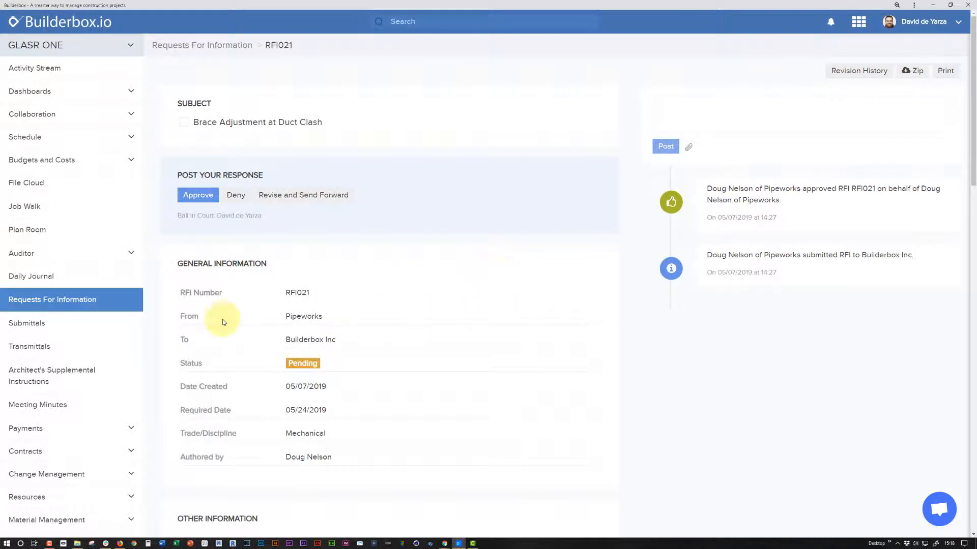
pyautogui.scroll(-1, 336, 324)
pyautogui.scroll(-9, 335, 324)
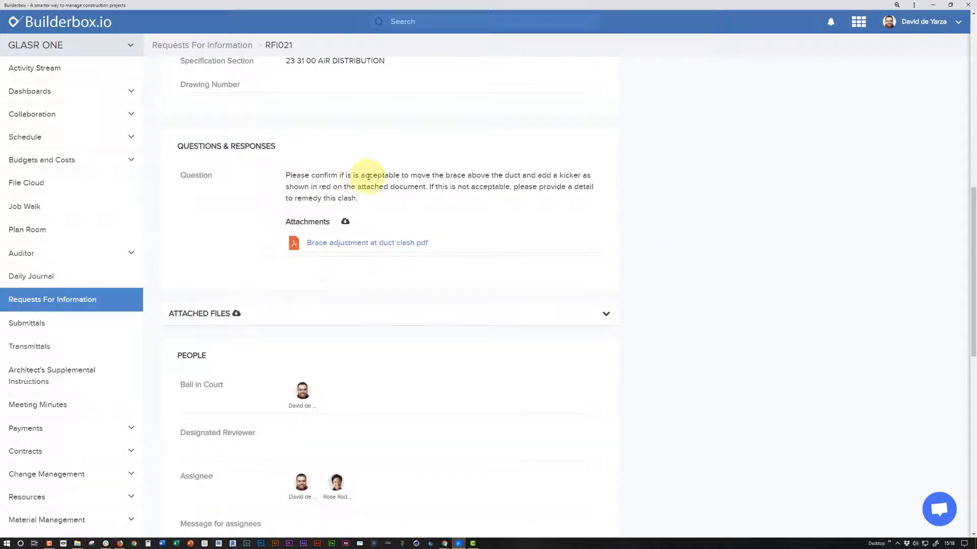
pyautogui.click(365, 243)
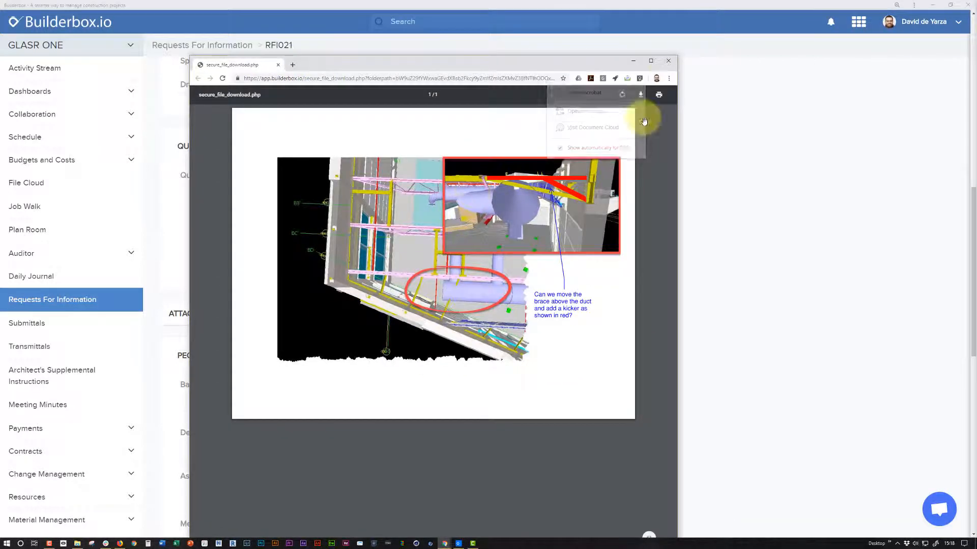
pyautogui.click(667, 61)
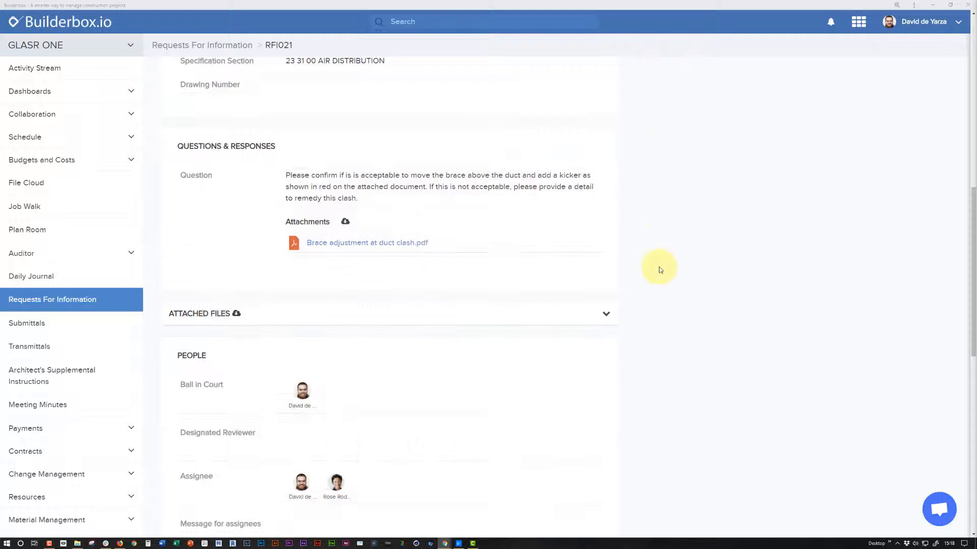
pyautogui.scroll(-8, 657, 264)
pyautogui.scroll(-3, 655, 260)
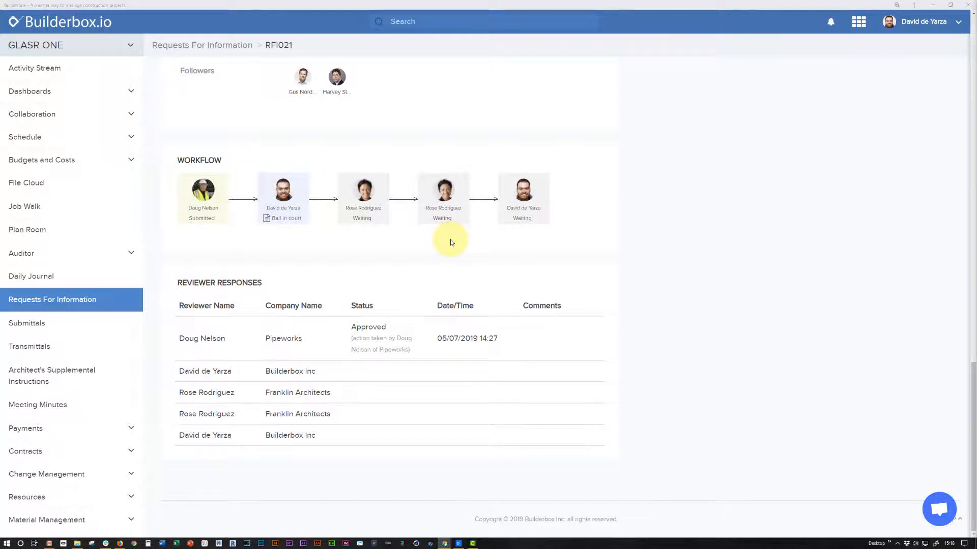
pyautogui.scroll(15, 600, 245)
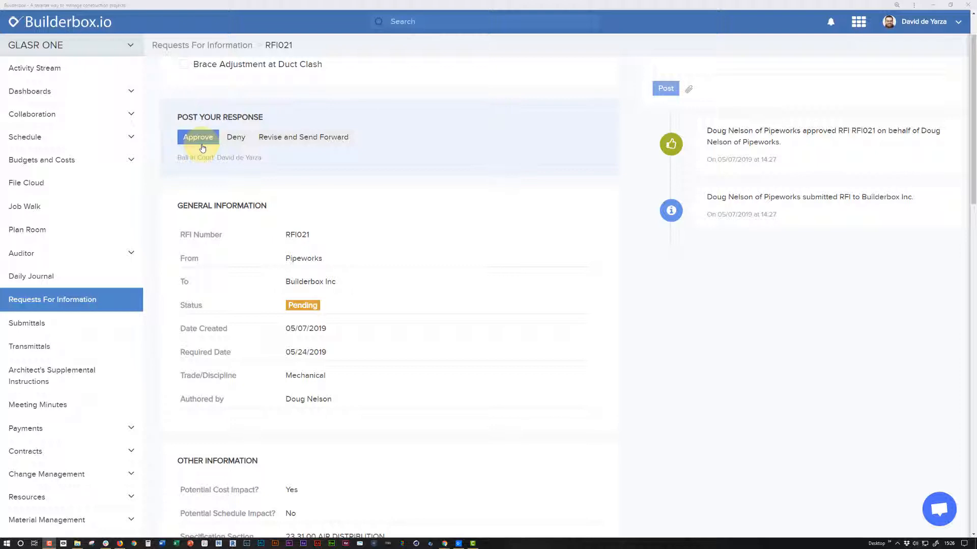
pyautogui.click(236, 138)
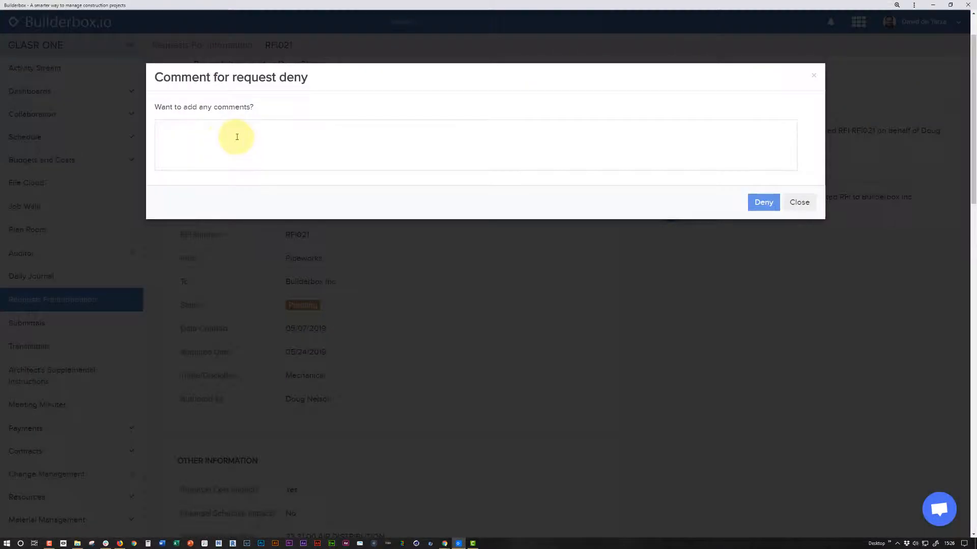
pyautogui.click(181, 131)
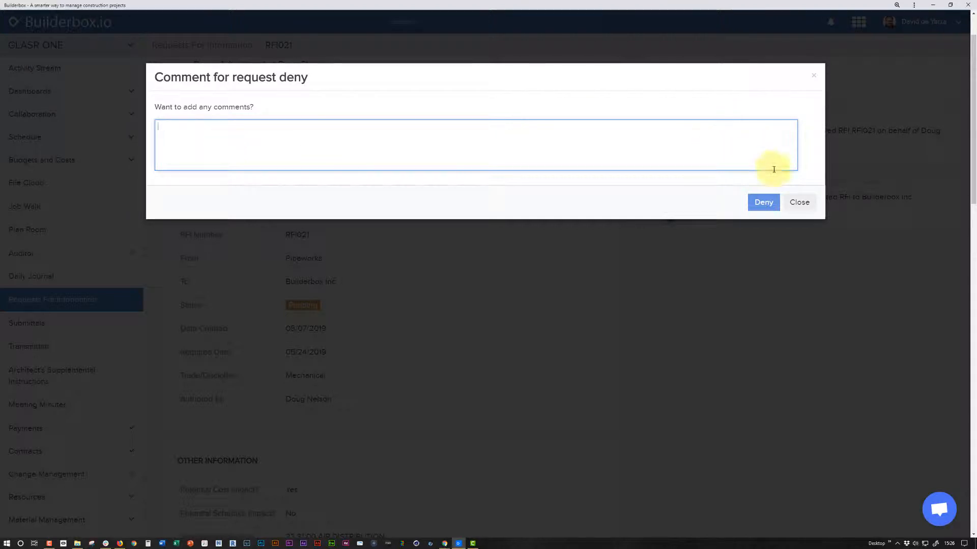
pyautogui.click(800, 202)
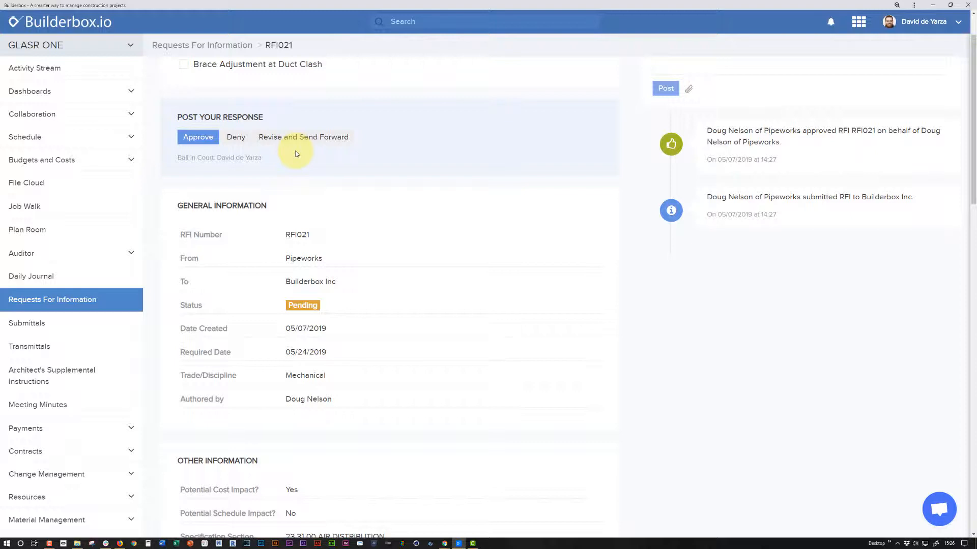
# - Open the RFI for revision through Revise and Send Forward, and examine its editable question, recommended solution and general information
pyautogui.click(304, 138)
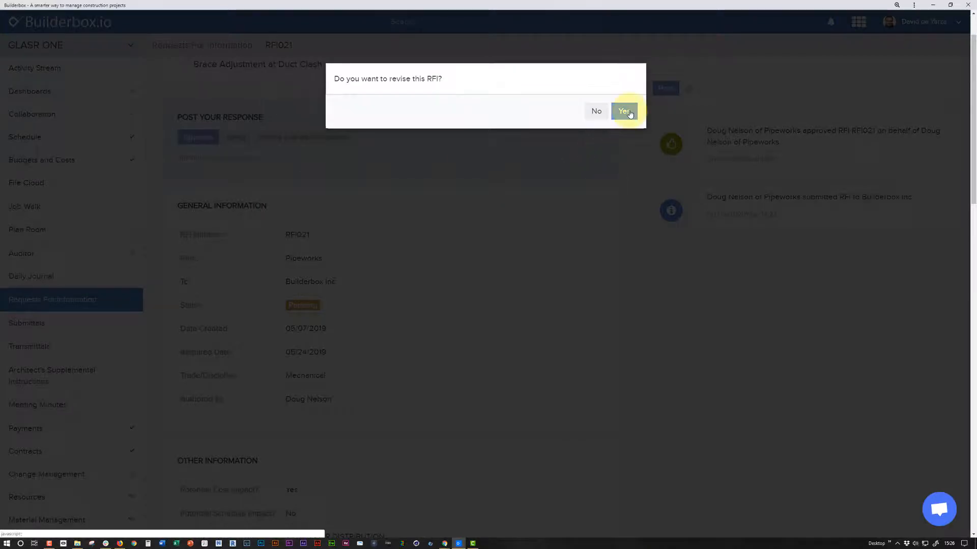
pyautogui.click(628, 111)
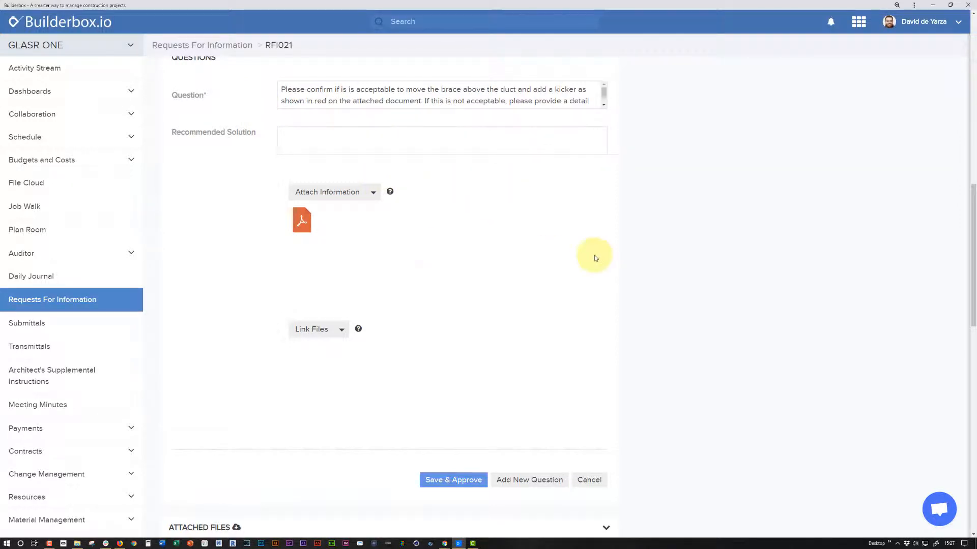
pyautogui.scroll(6, 594, 255)
pyautogui.scroll(5, 594, 255)
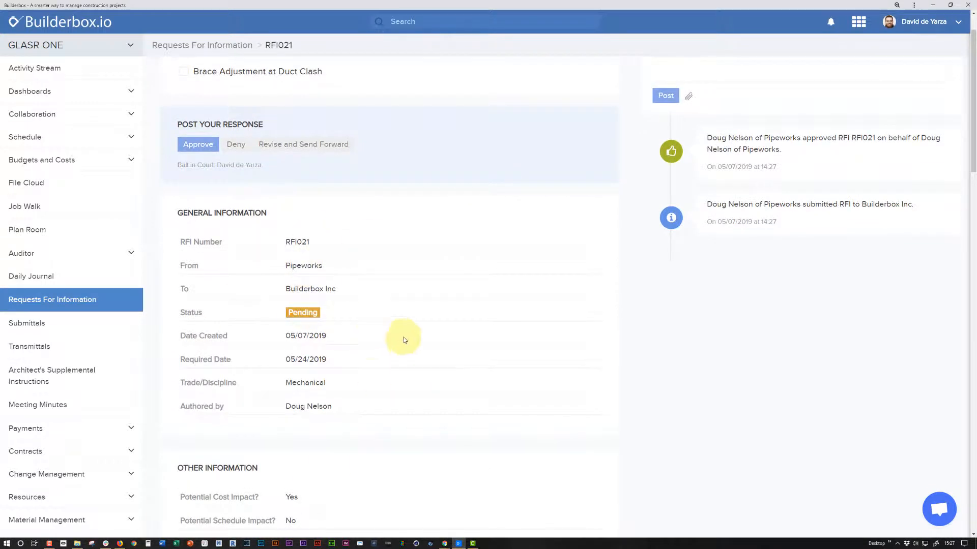
# - Set the recommended solution to "We would prefer to have the support on the other side as it would make it easier to frame the ceiling"
pyautogui.scroll(-10, 496, 294)
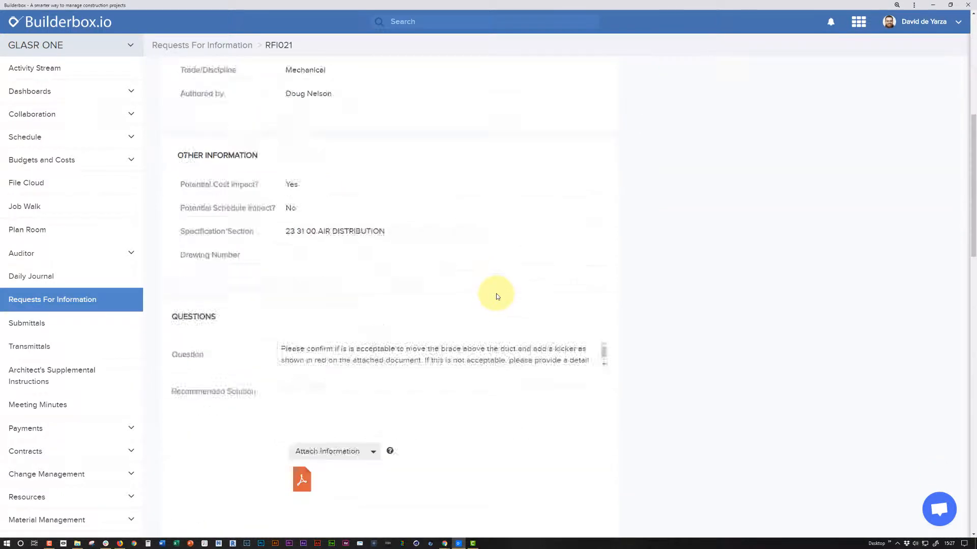
pyautogui.click(285, 210)
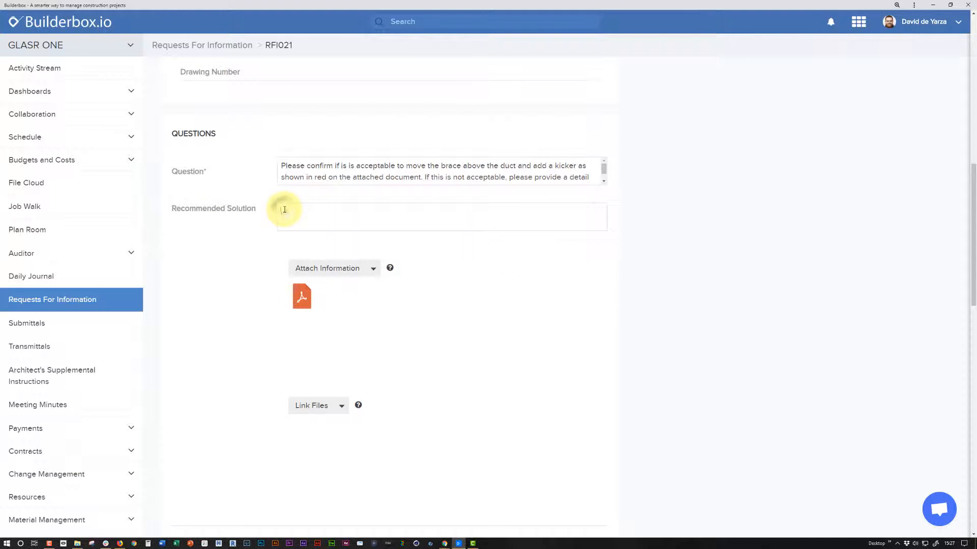
pyautogui.write('We would prefer to have the support on the other side as it would make it easier to frame the ceiling')
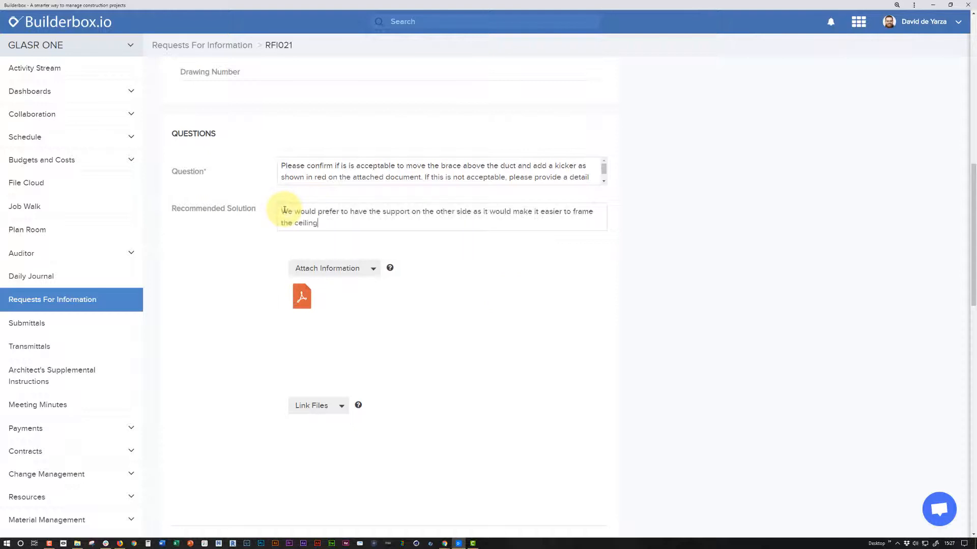
# - Check the question's attachment options, then save and approve the revised RFI and confirm the approval
pyautogui.click(374, 272)
pyautogui.click(374, 272)
pyautogui.scroll(-5, 582, 261)
pyautogui.scroll(-3, 583, 264)
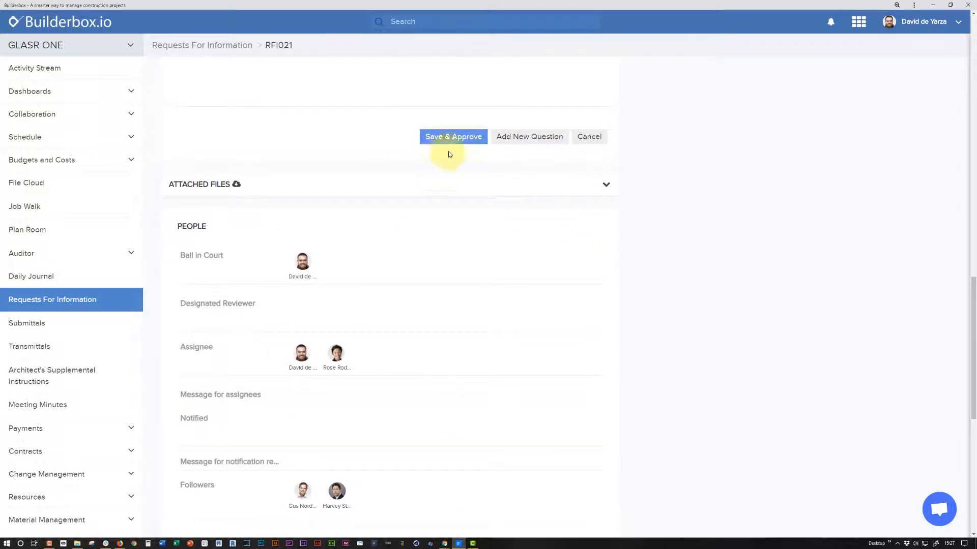
pyautogui.click(445, 136)
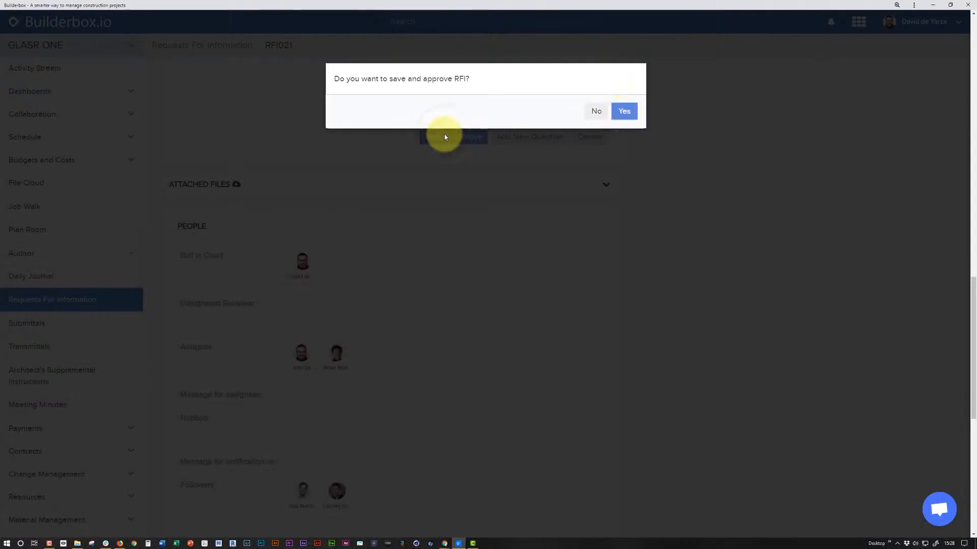
pyautogui.click(622, 112)
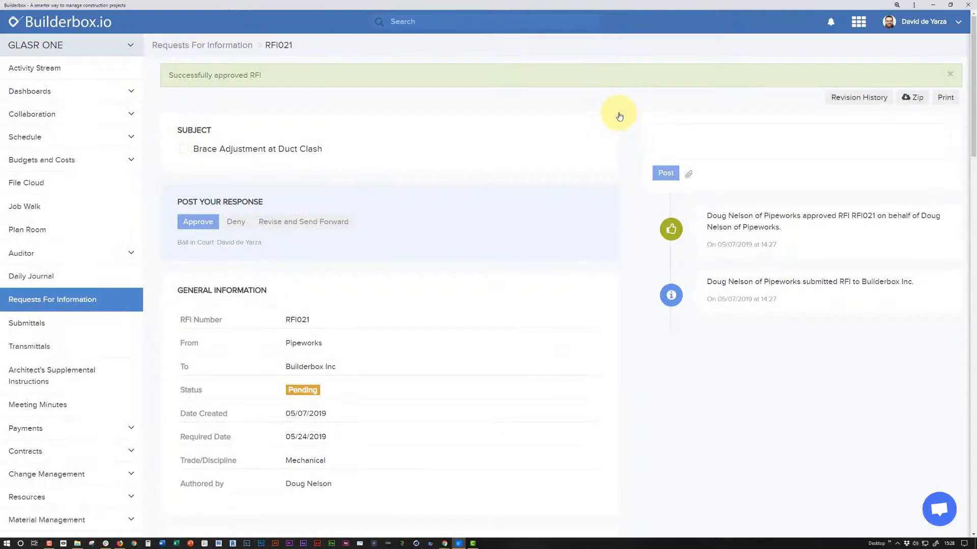
# - Review the revised RFI and its revision history, and examine the question and attachment in the original 14:27 version
pyautogui.scroll(-6, 618, 113)
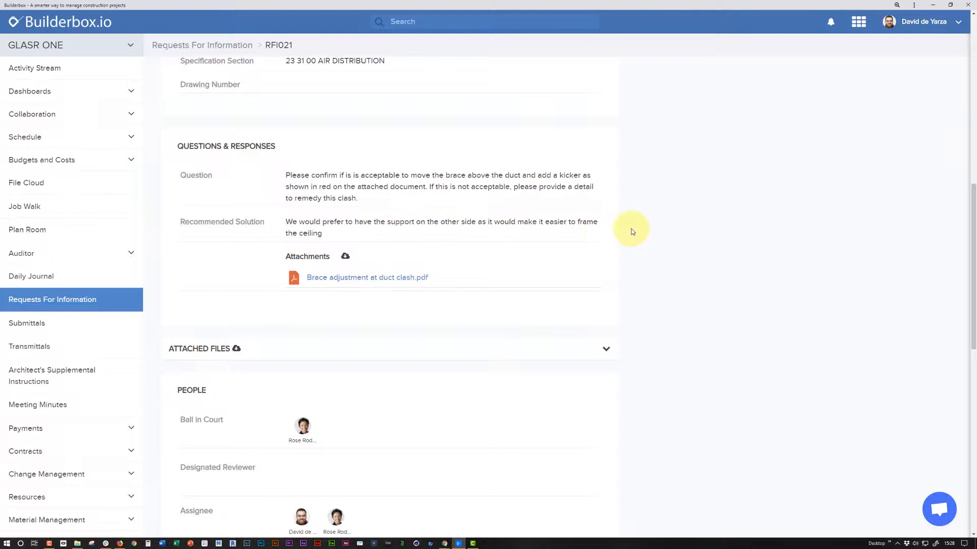
pyautogui.scroll(9, 631, 230)
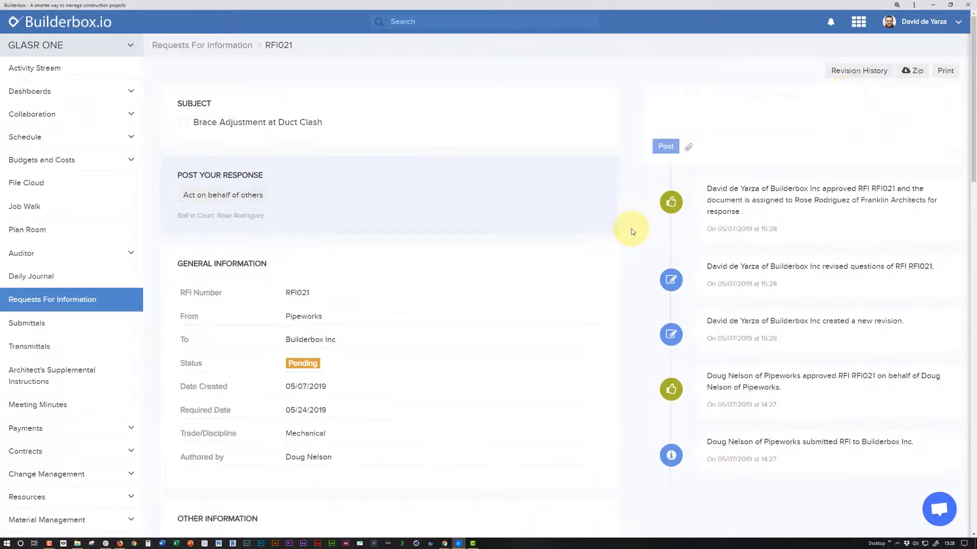
pyautogui.click(855, 75)
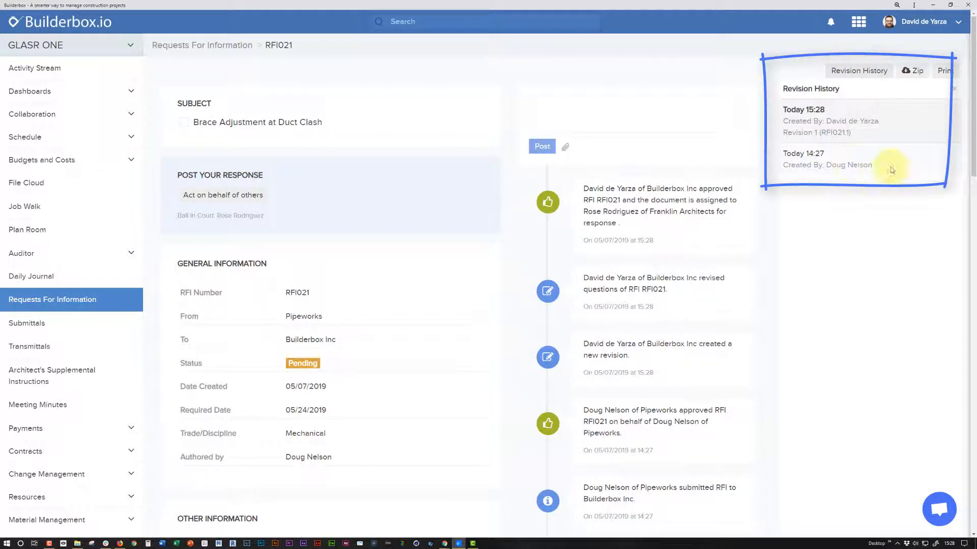
pyautogui.click(816, 157)
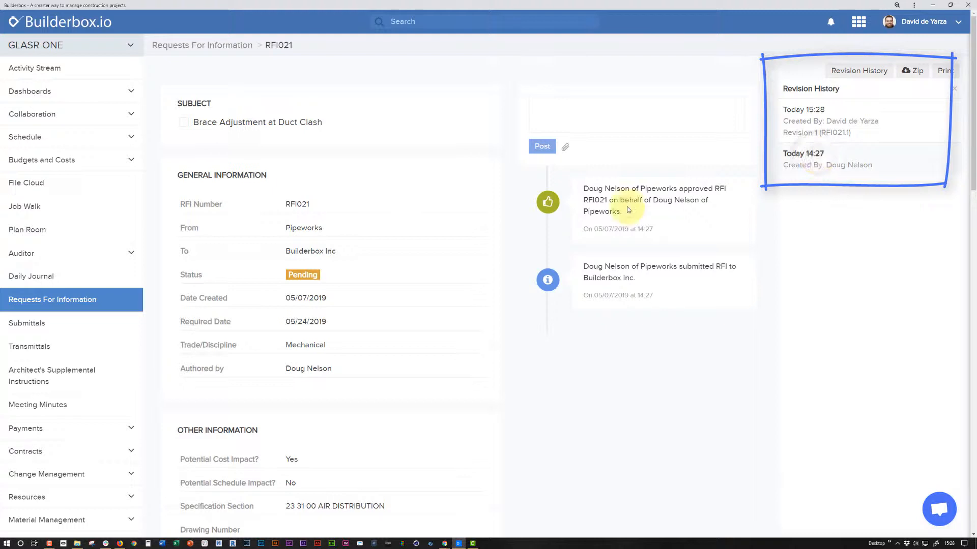
pyautogui.scroll(-6, 461, 237)
pyautogui.scroll(-2, 463, 239)
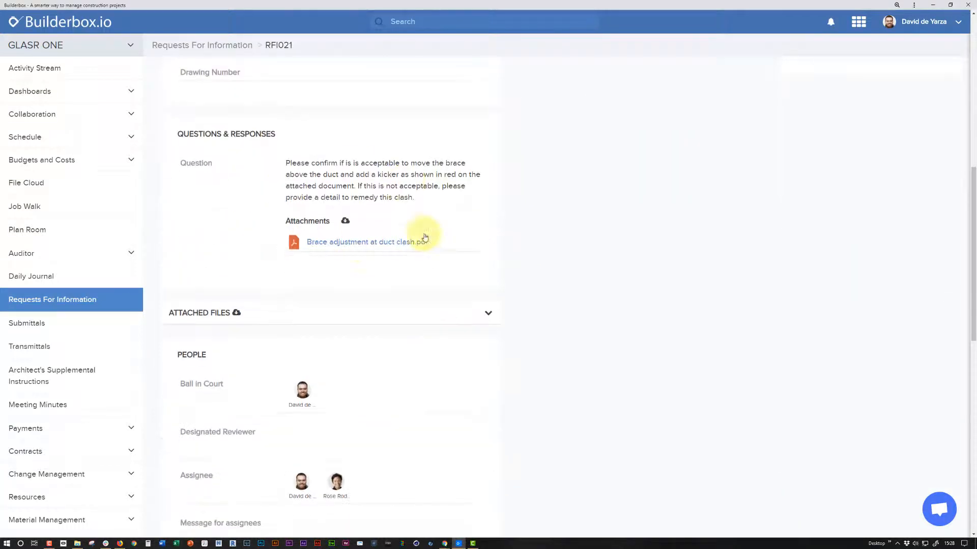
pyautogui.scroll(8, 410, 188)
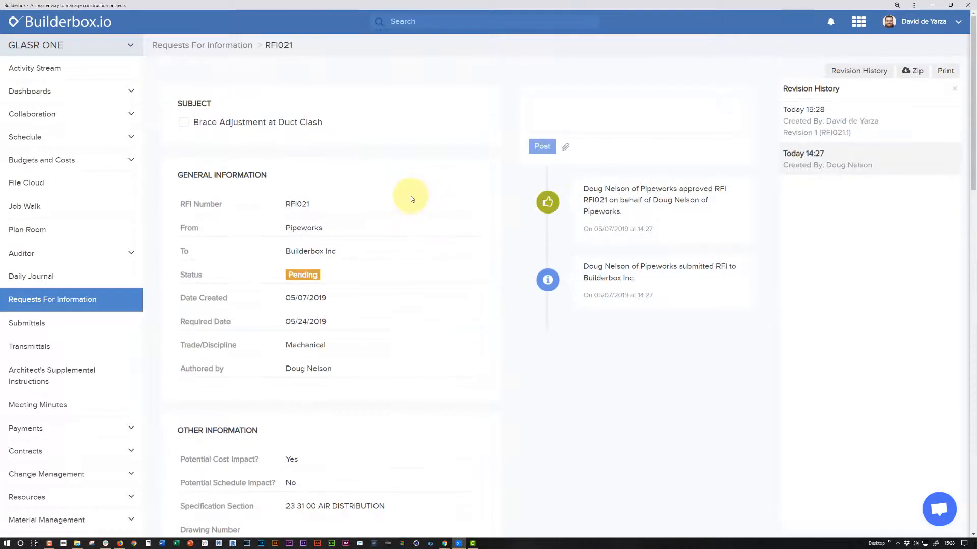
# - Display Revision 1 (RFI021.1) from the revision history and examine its recommended solution, attachment and people
pyautogui.click(834, 120)
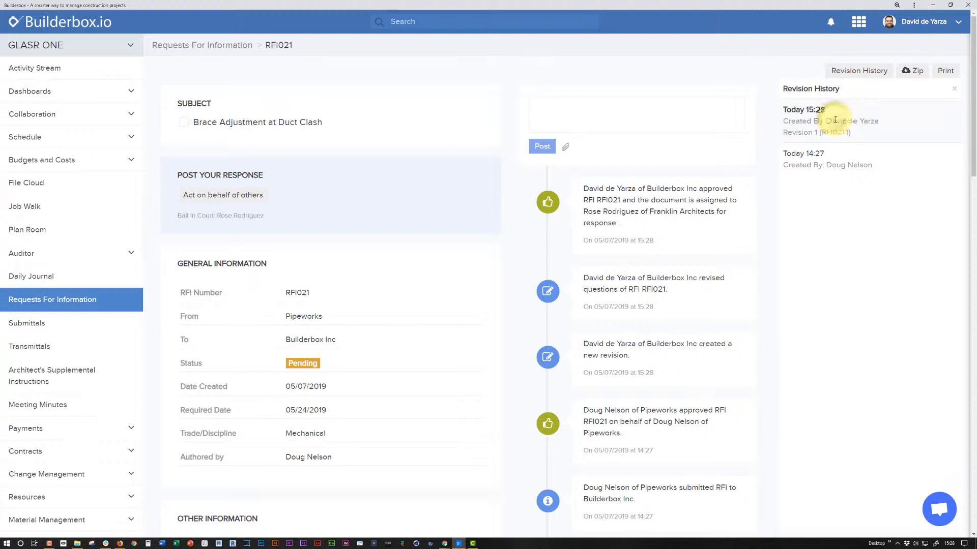
pyautogui.scroll(-6, 450, 199)
pyautogui.scroll(-3, 448, 203)
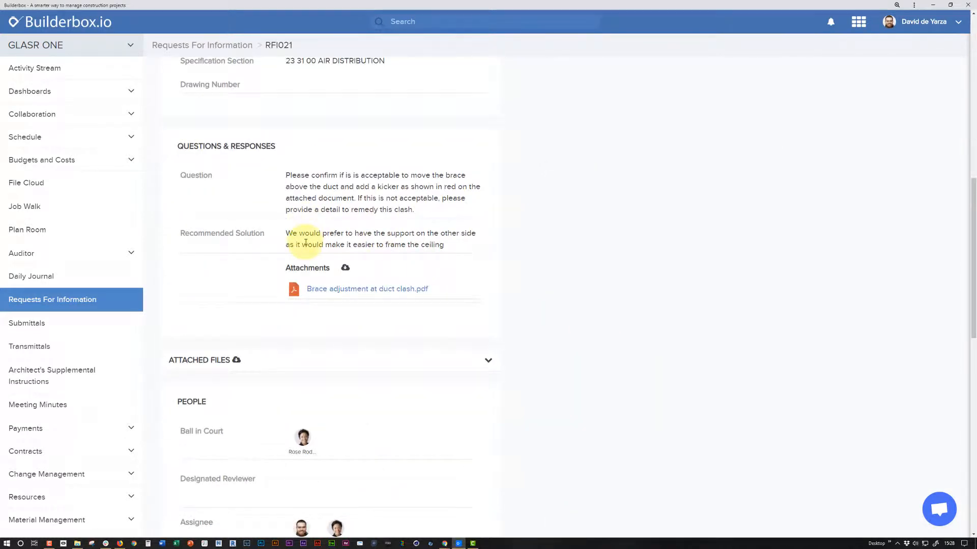
pyautogui.scroll(9, 305, 242)
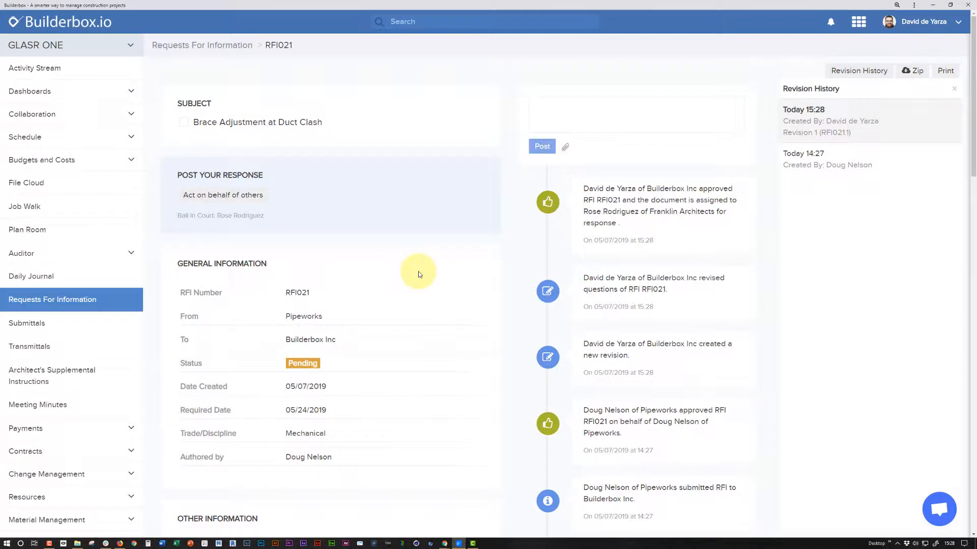
pyautogui.scroll(-11, 419, 273)
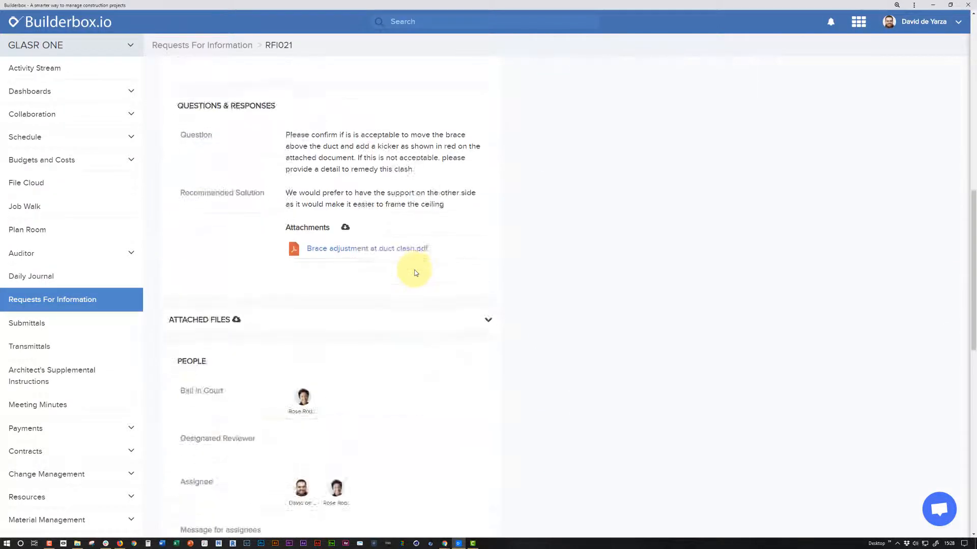
pyautogui.scroll(-10, 414, 272)
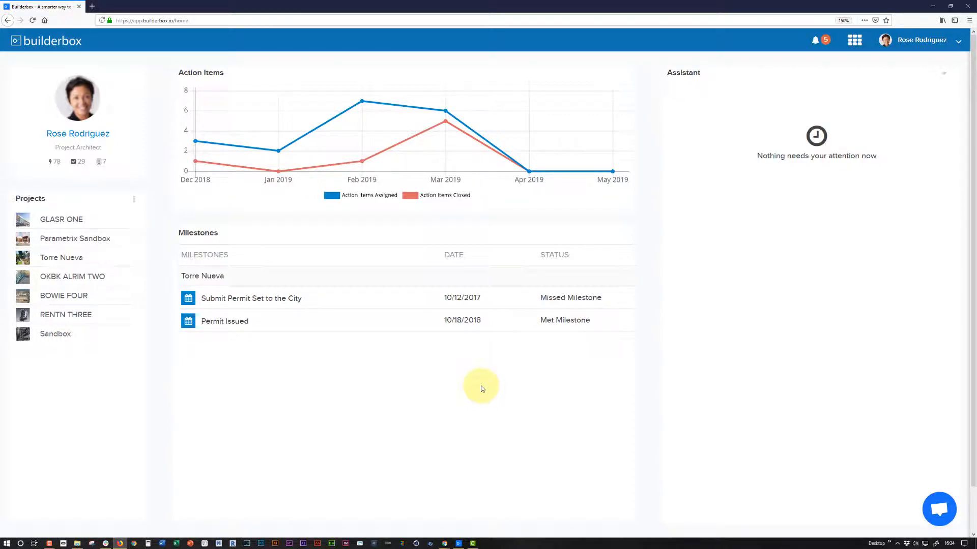
# - In the architect's session, open the Brace Adjustment at Duct Clash RFI from the notifications and review its details, question and response field
pyautogui.click(824, 42)
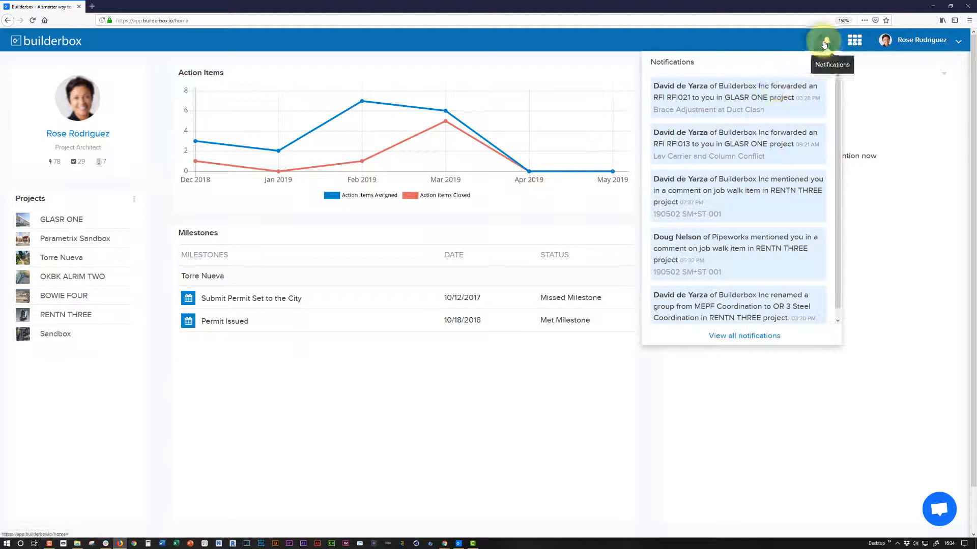
pyautogui.click(717, 112)
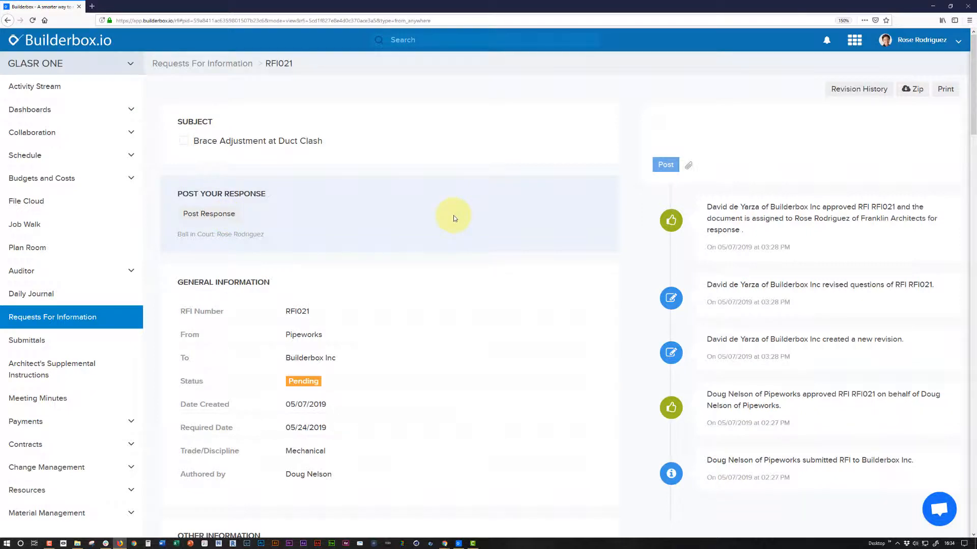
pyautogui.scroll(-5, 453, 215)
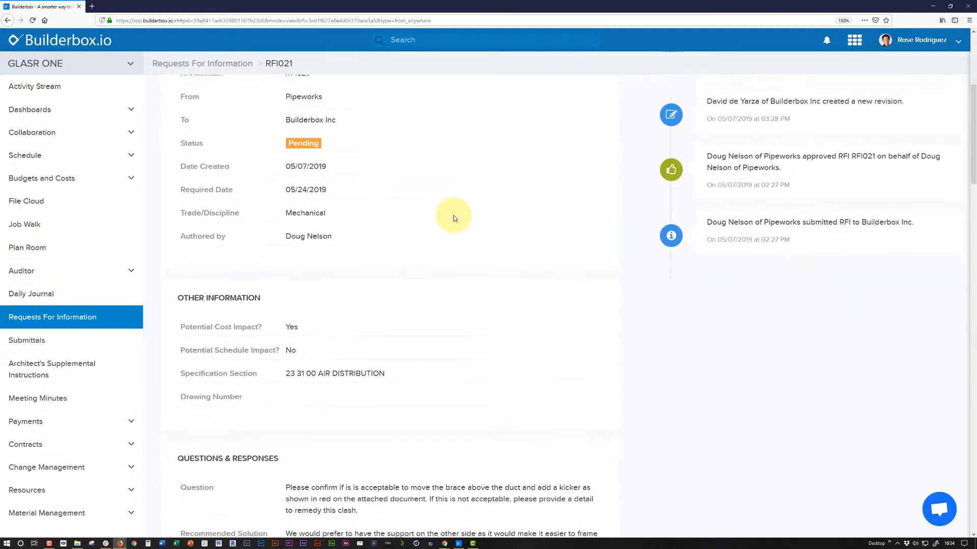
pyautogui.scroll(-4, 448, 201)
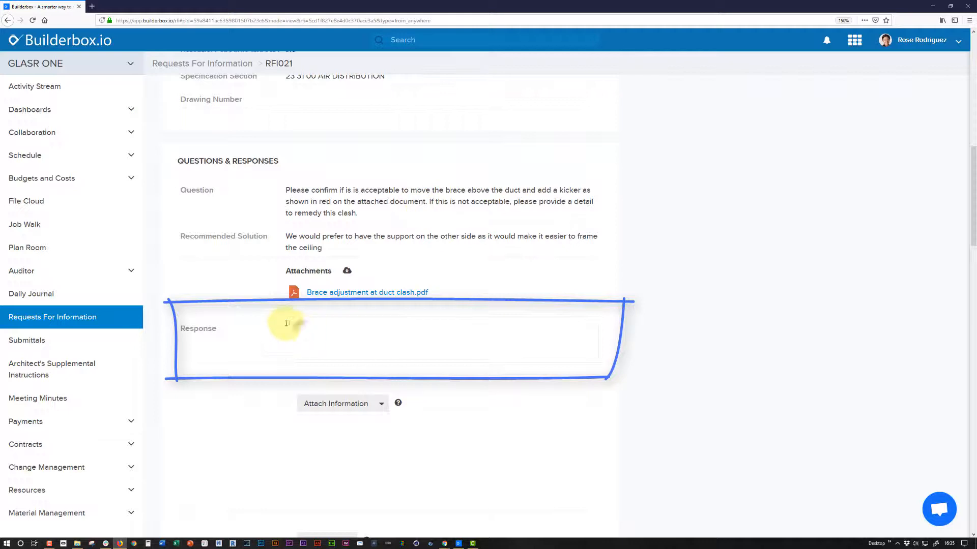
pyautogui.click(425, 344)
pyautogui.scroll(10, 425, 344)
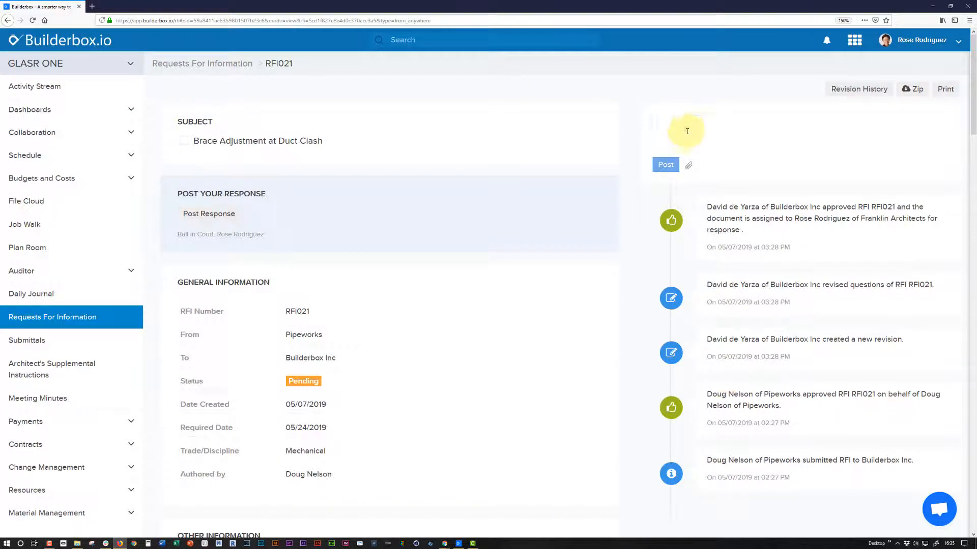
# - Post a comment on the RFI mentioning the Builderbox Inc follower and asking "can you please confirm that this will work?"
pyautogui.click(666, 131)
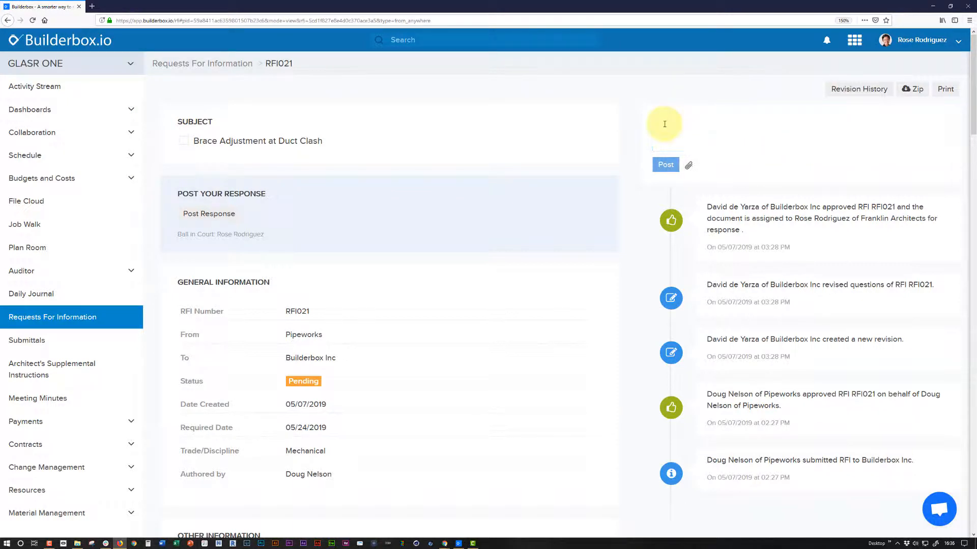
pyautogui.click(665, 124)
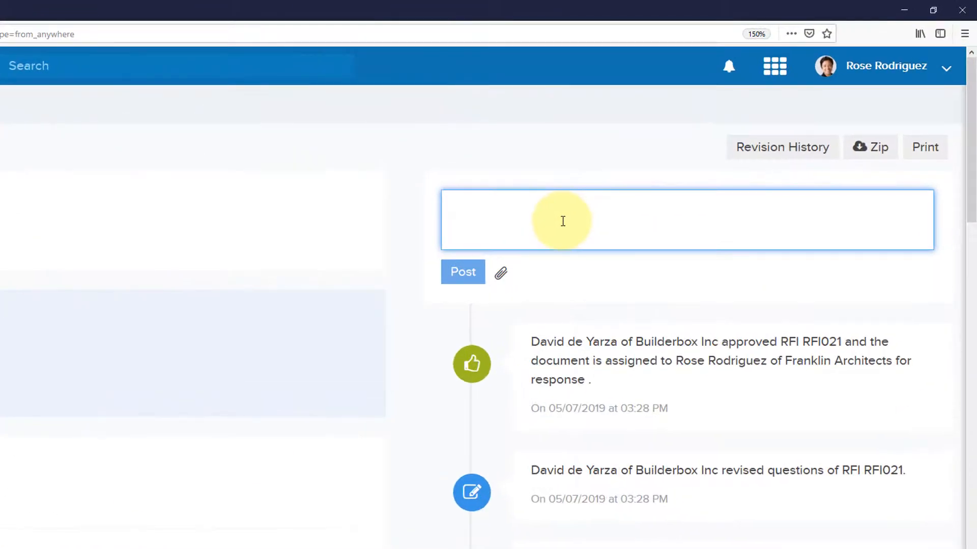
pyautogui.write('@har')
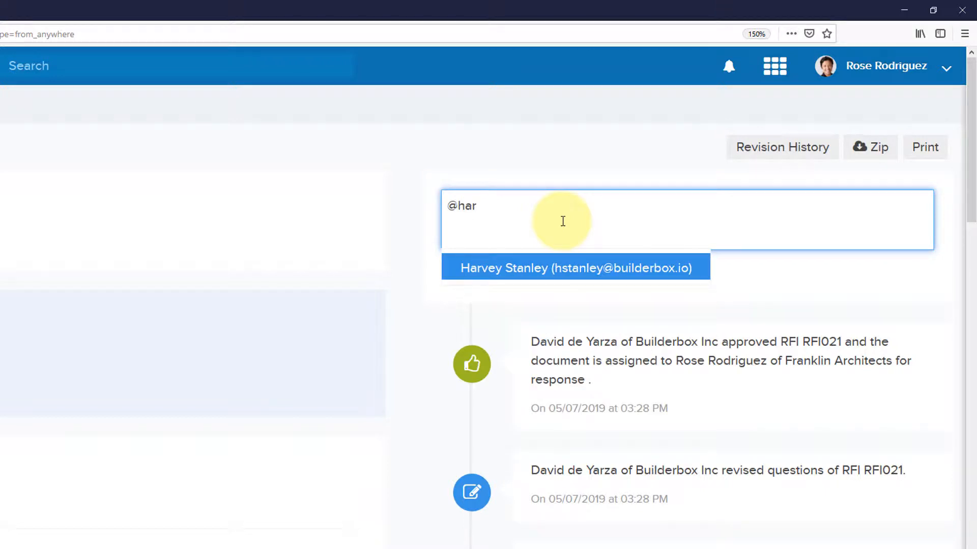
pyautogui.click(512, 275)
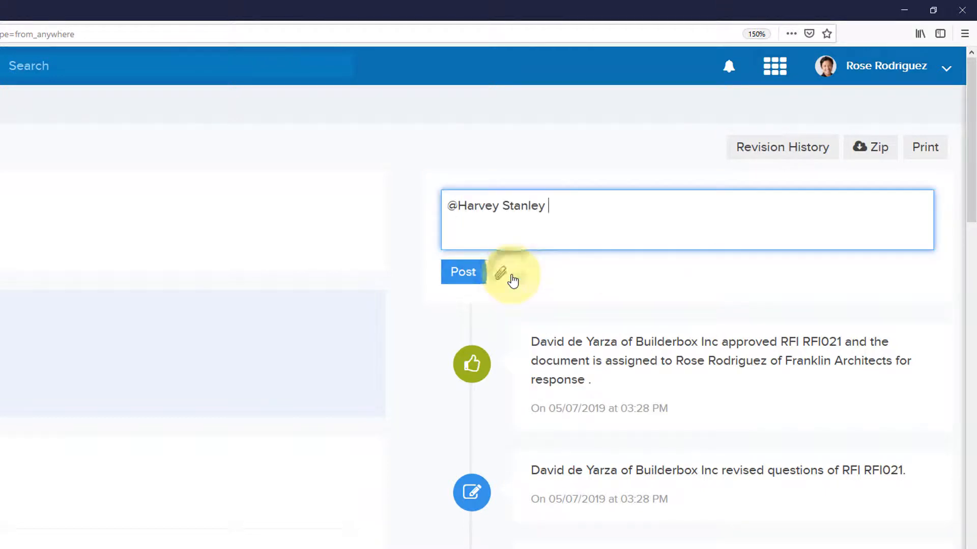
pyautogui.write('can you please confirm that this will work?')
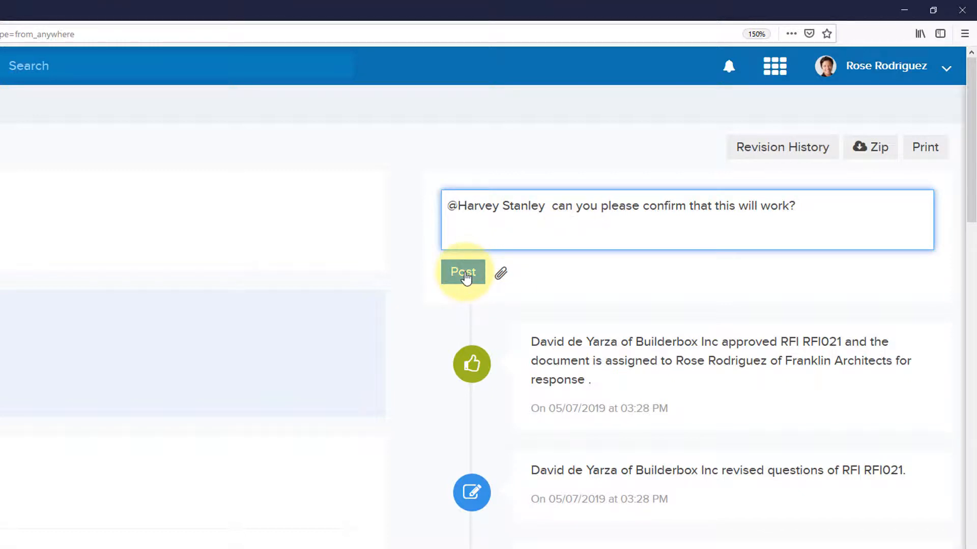
pyautogui.click(464, 274)
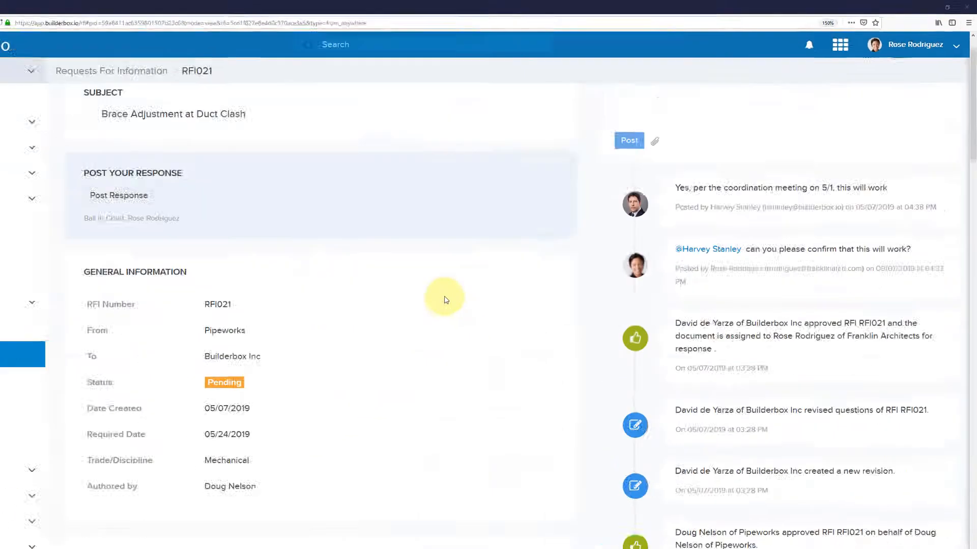
# - Enter the response "This will be acceptable. Please proceed as discussed on the 5/1 coordination meeting." and check the available attachment sources
pyautogui.scroll(-8, 187, 435)
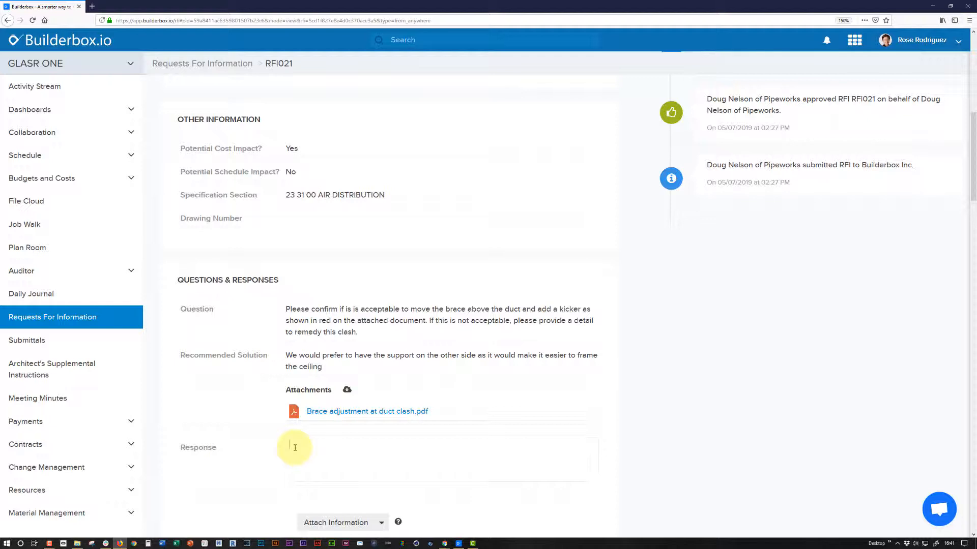
pyautogui.write('This will be acceptable.  Please proceed as discussed on the 5/1 coordination meeting.')
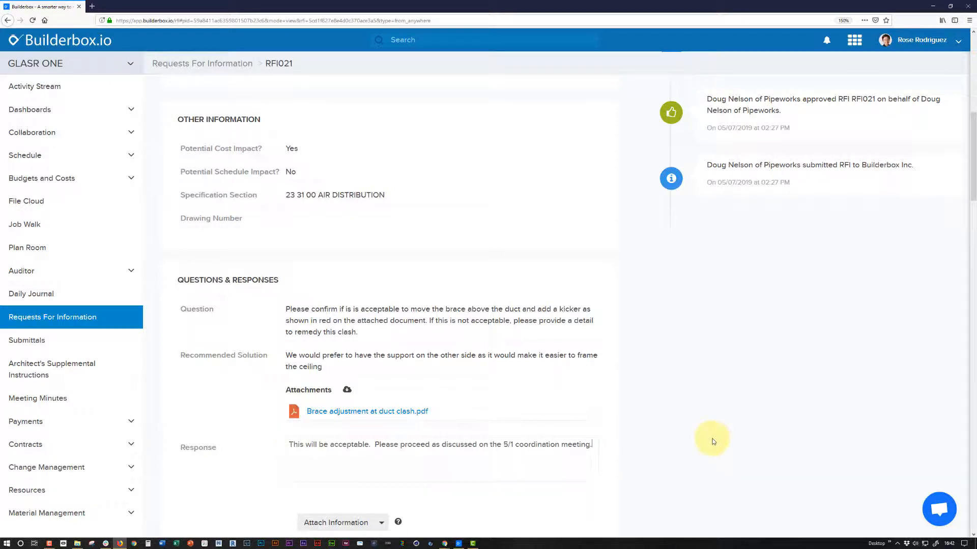
pyautogui.scroll(-5, 700, 377)
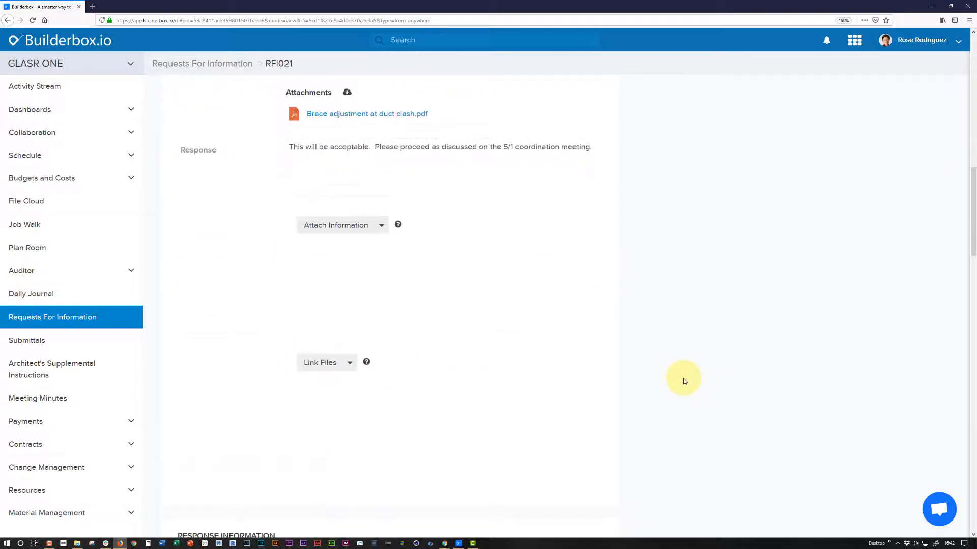
pyautogui.click(380, 229)
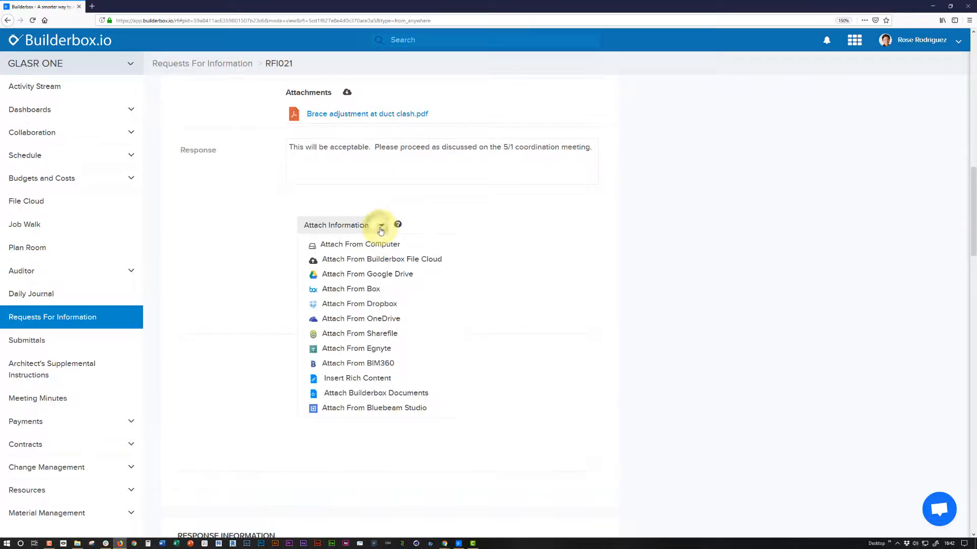
pyautogui.click(380, 228)
# - Submit the architect's response to the RFI without forwarding it to another company
pyautogui.scroll(-10, 572, 235)
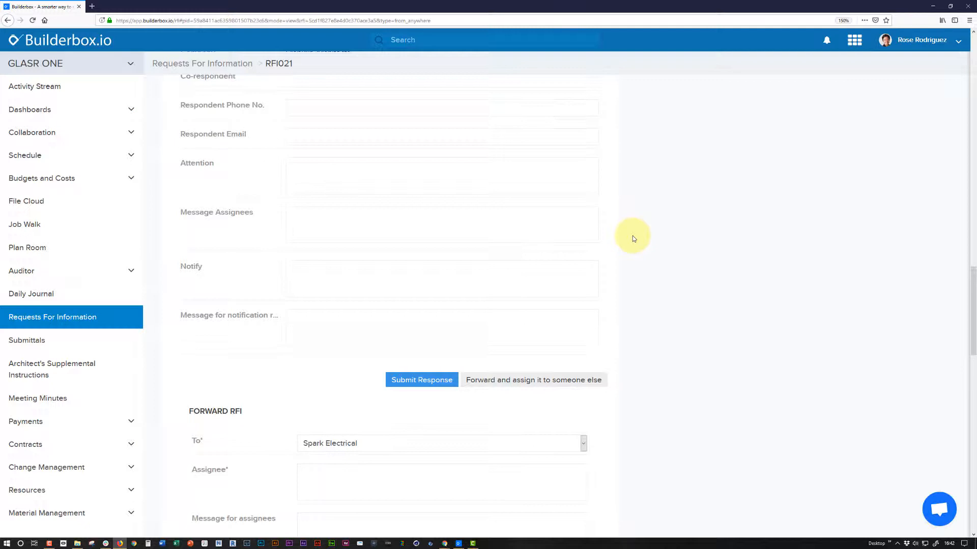
pyautogui.scroll(-1, 632, 236)
pyautogui.scroll(-2, 656, 263)
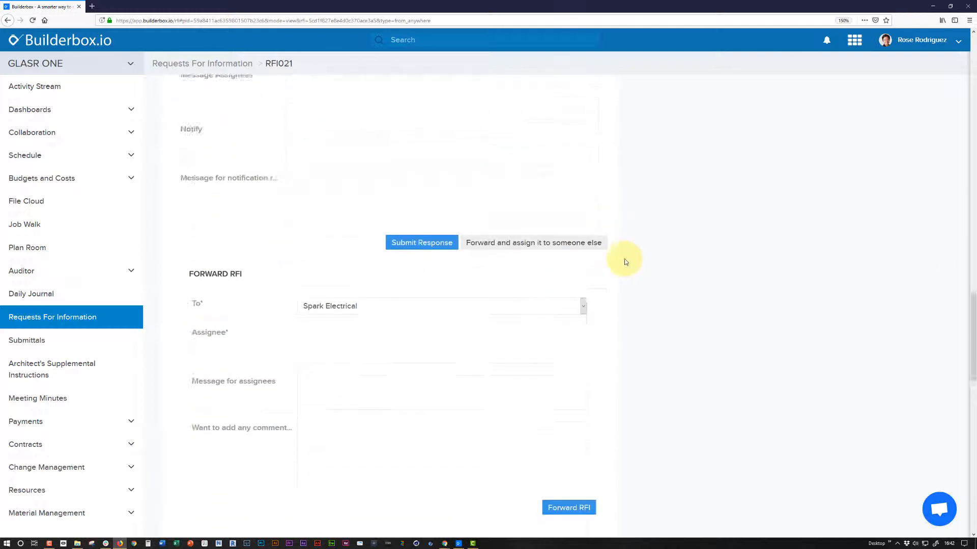
pyautogui.scroll(-1, 690, 267)
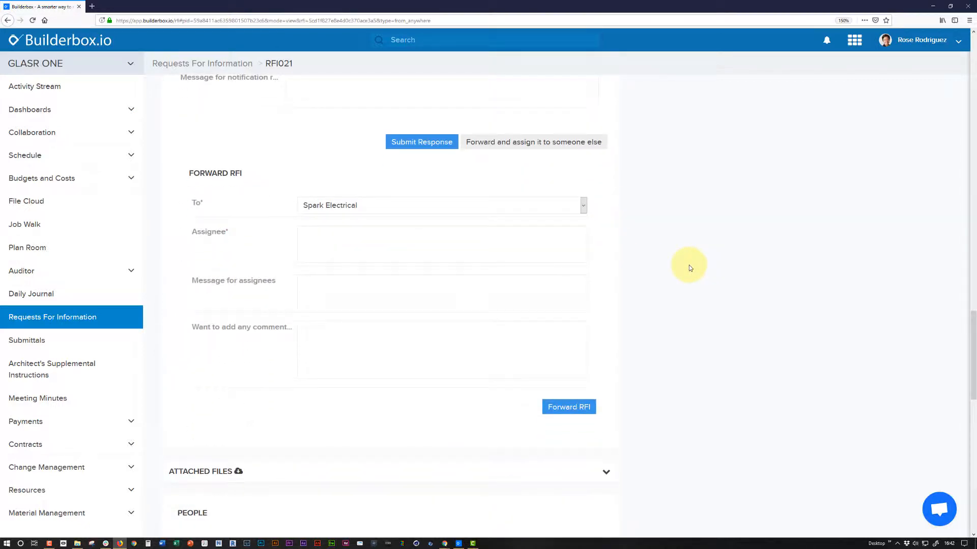
pyautogui.click(420, 146)
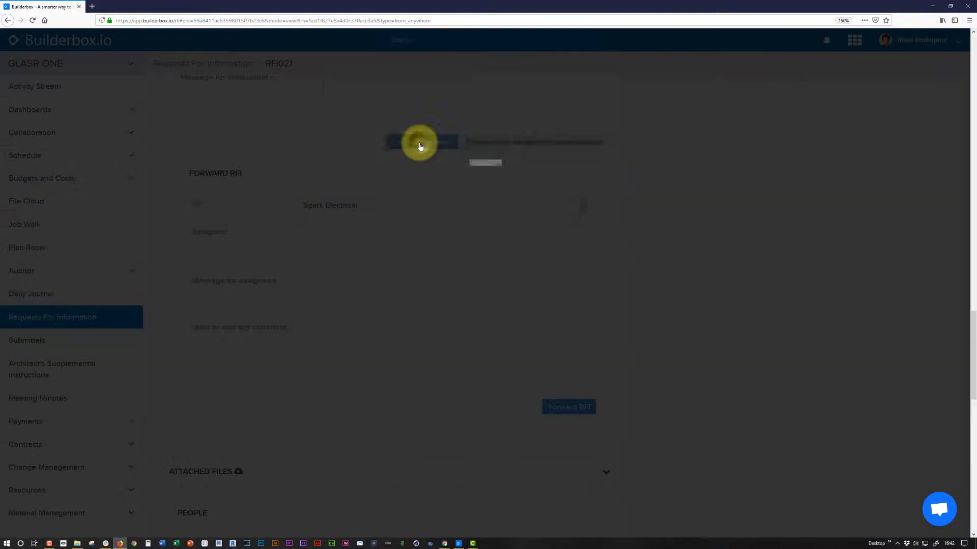
pyautogui.click(633, 138)
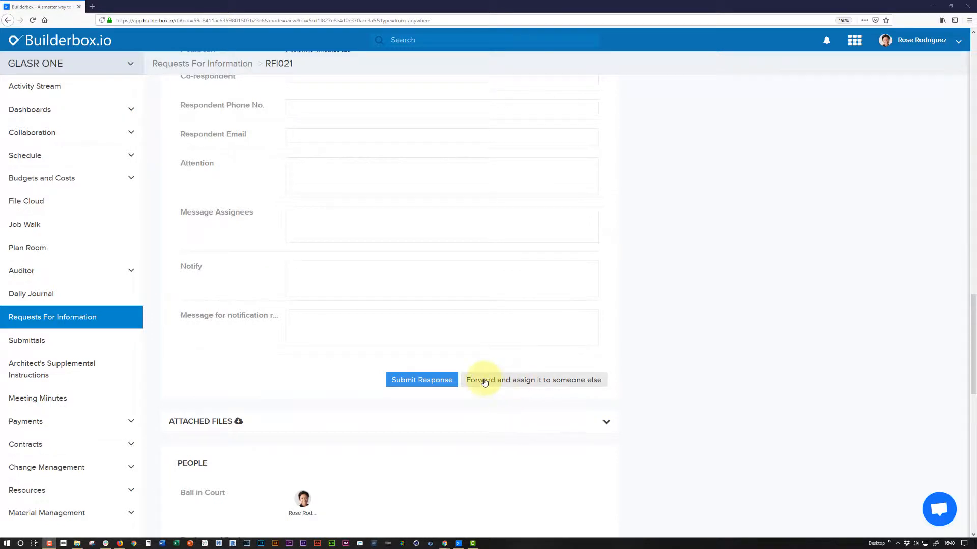
# - Fill in the option to forward the RFI to someone else, choosing Spark Electrical and its second listed member as assignee
pyautogui.click(550, 385)
pyautogui.scroll(-1, 623, 394)
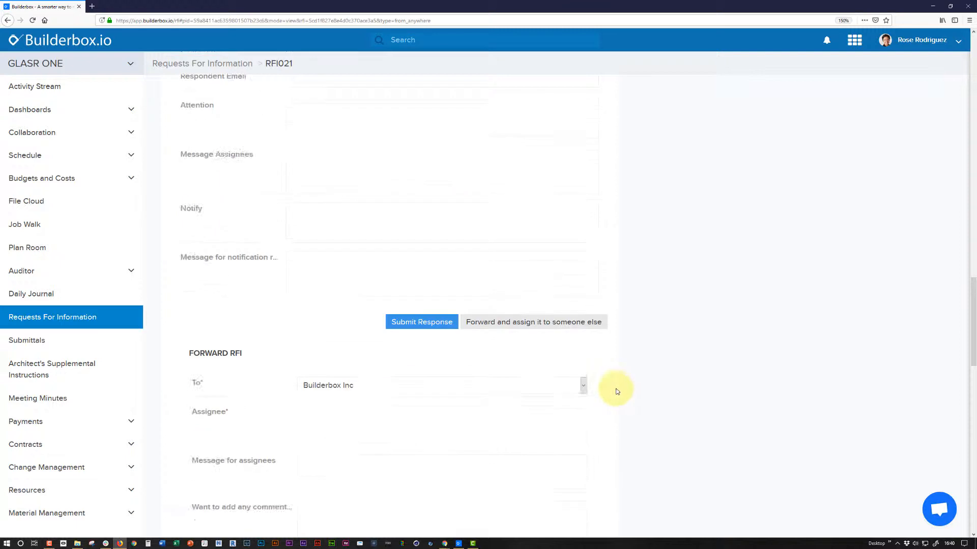
pyautogui.scroll(-2, 617, 391)
pyautogui.click(582, 264)
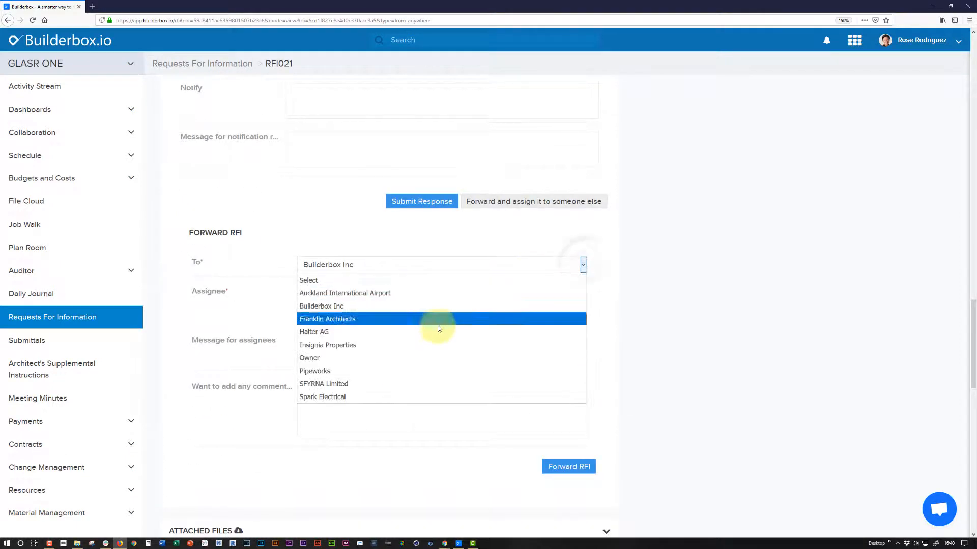
pyautogui.click(352, 397)
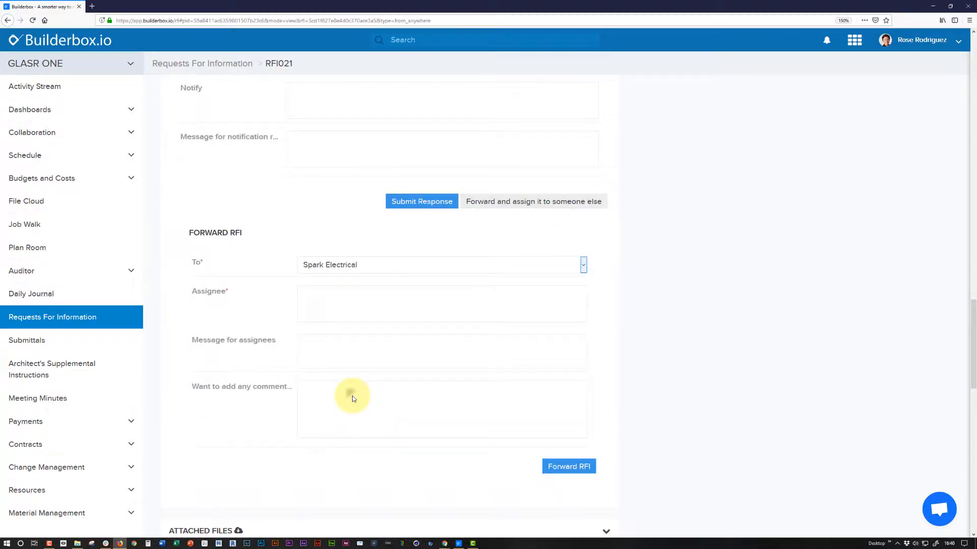
pyautogui.click(352, 298)
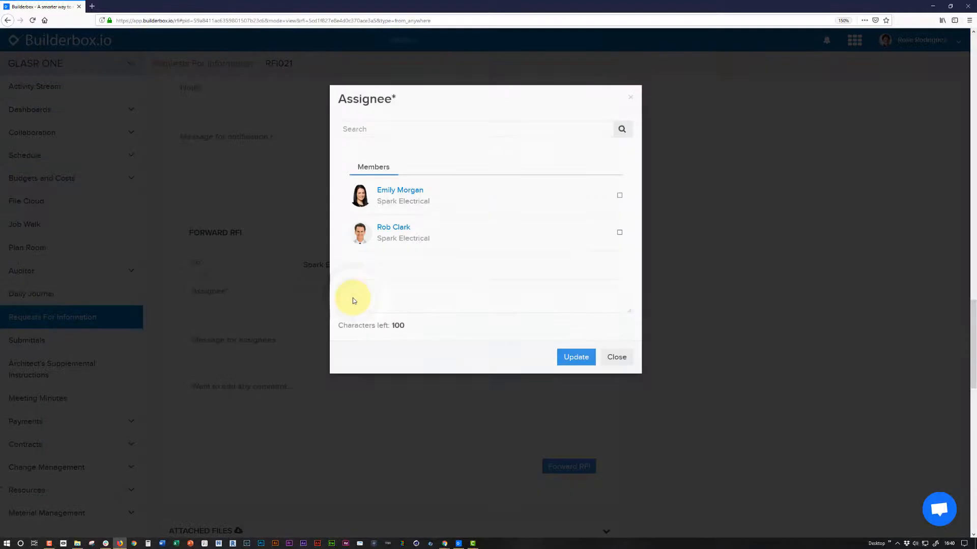
pyautogui.click(623, 232)
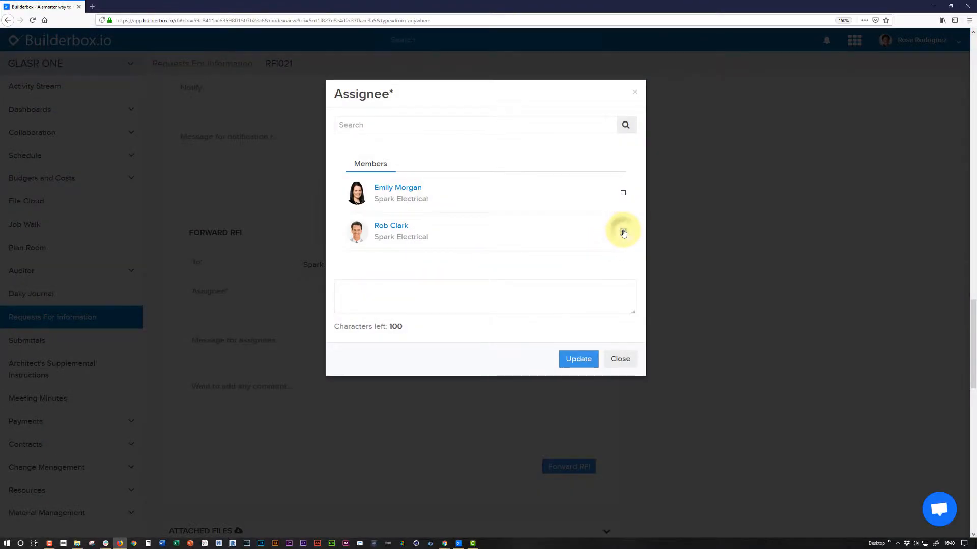
pyautogui.click(572, 362)
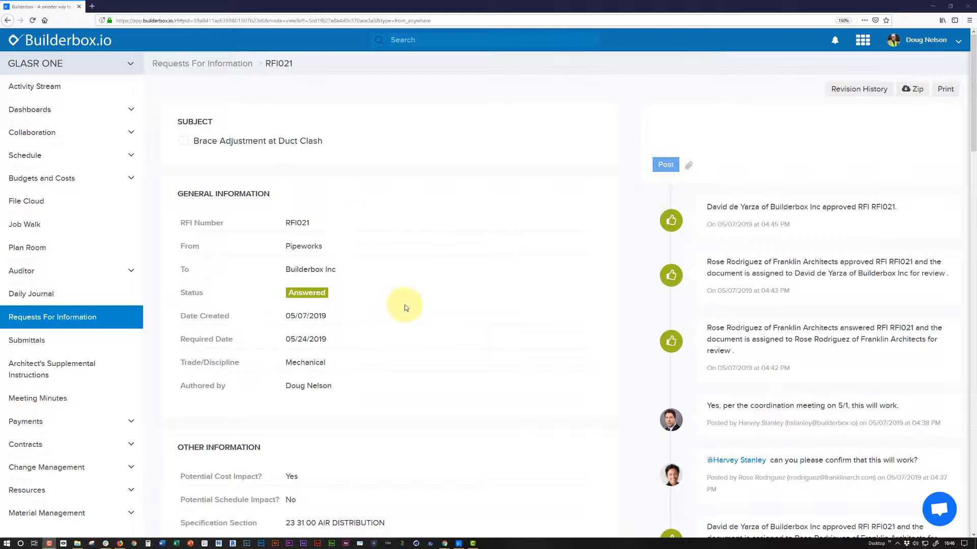
# - In the subcontractor's session, review the answered RFI's response, response information, workflow and reviewer responses
pyautogui.scroll(-8, 404, 305)
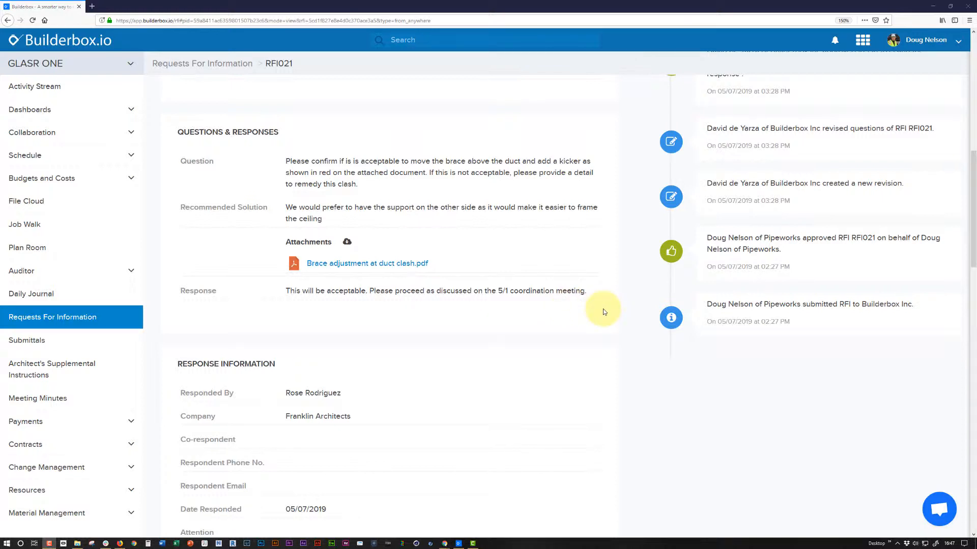
pyautogui.scroll(-15, 603, 309)
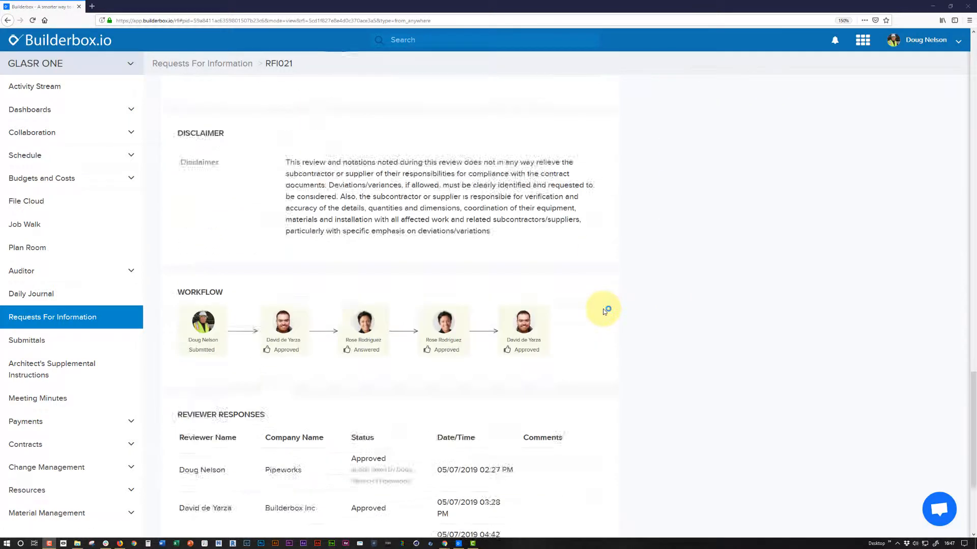
pyautogui.scroll(-5, 603, 309)
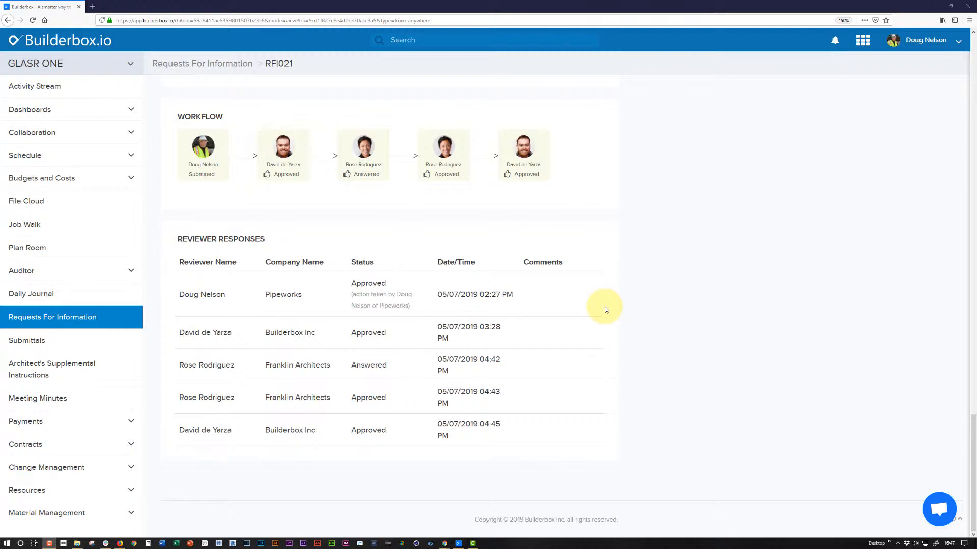
# - Download the answered RFI021 as a zip file
pyautogui.scroll(20, 605, 307)
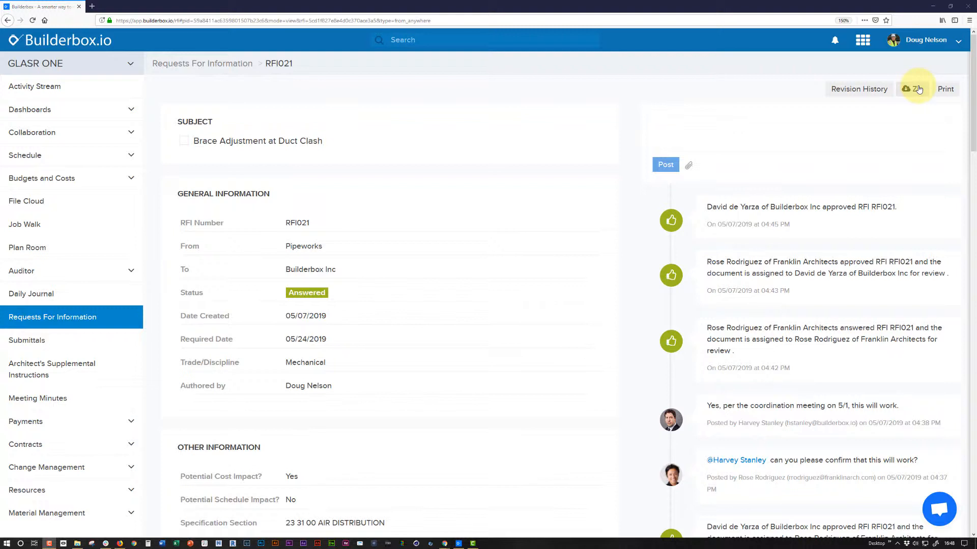
pyautogui.click(919, 89)
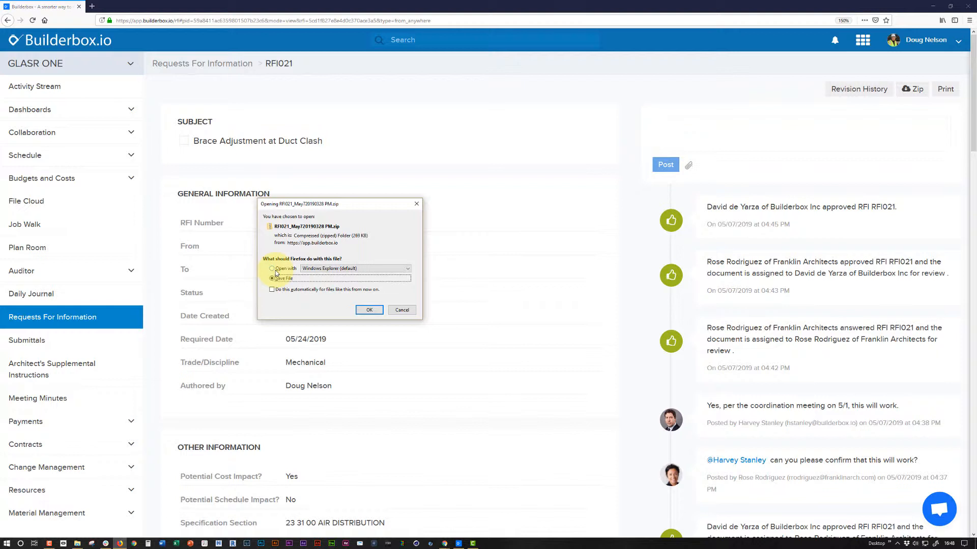
pyautogui.click(367, 309)
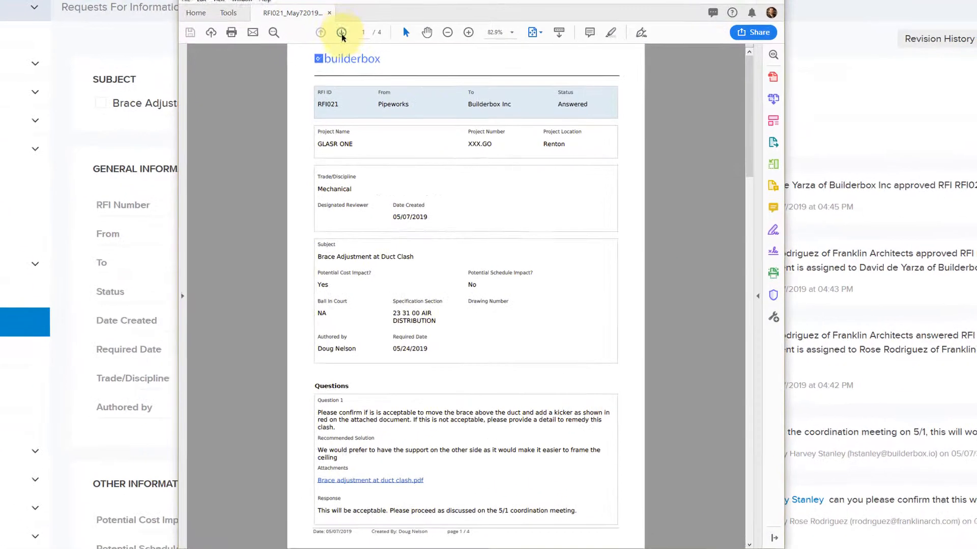
# - Page through the four-page RFI PDF to examine its responses, log, comments and attached clash drawing, and return to page 1
pyautogui.click(377, 84)
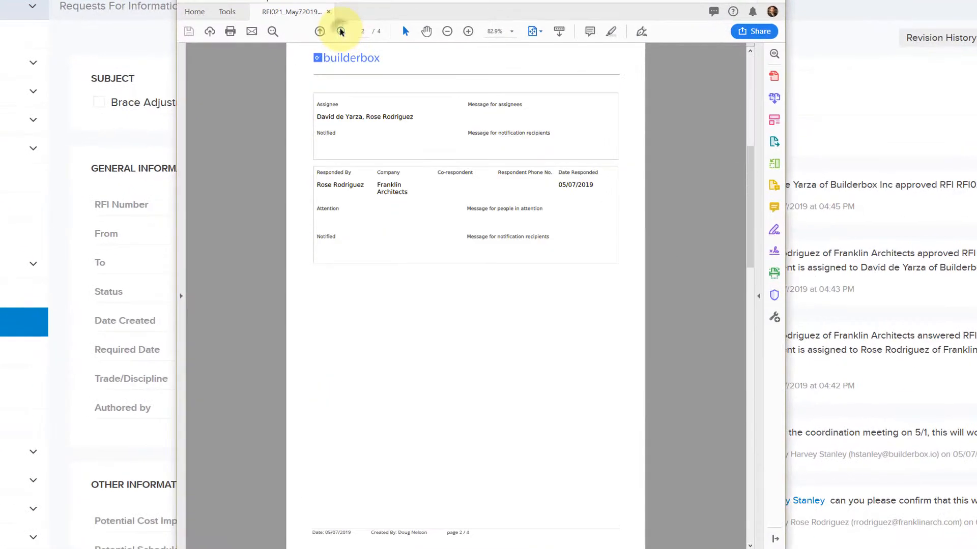
pyautogui.click(341, 32)
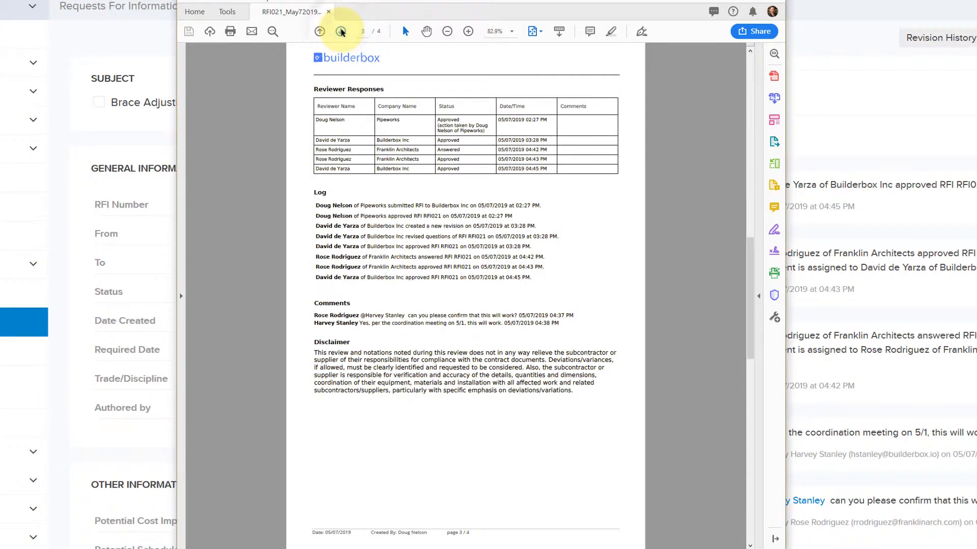
pyautogui.click(341, 32)
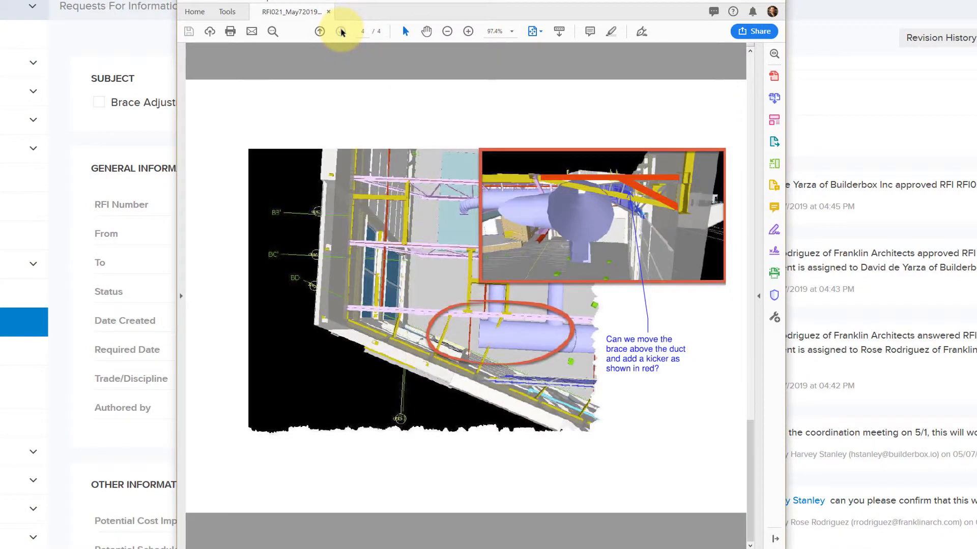
pyautogui.click(320, 32)
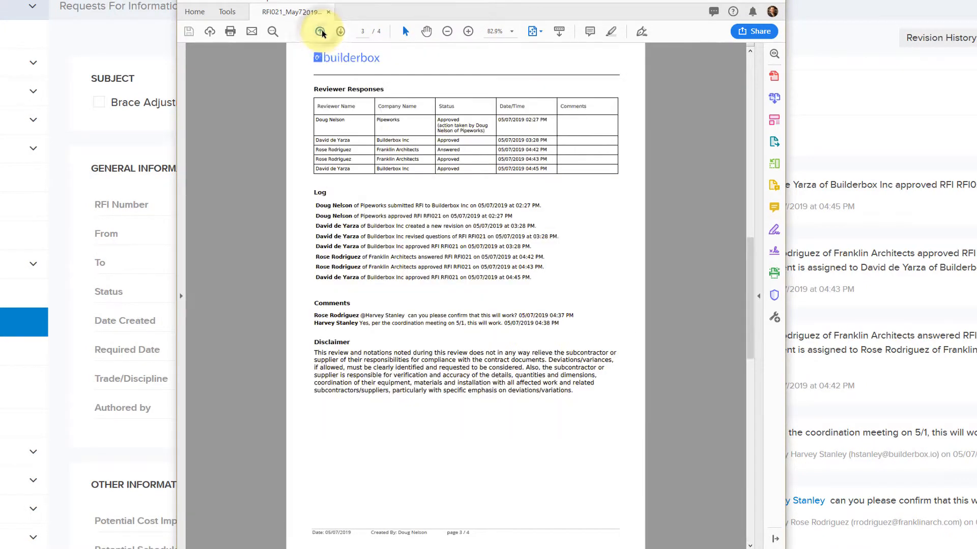
pyautogui.click(321, 32)
pyautogui.click(321, 31)
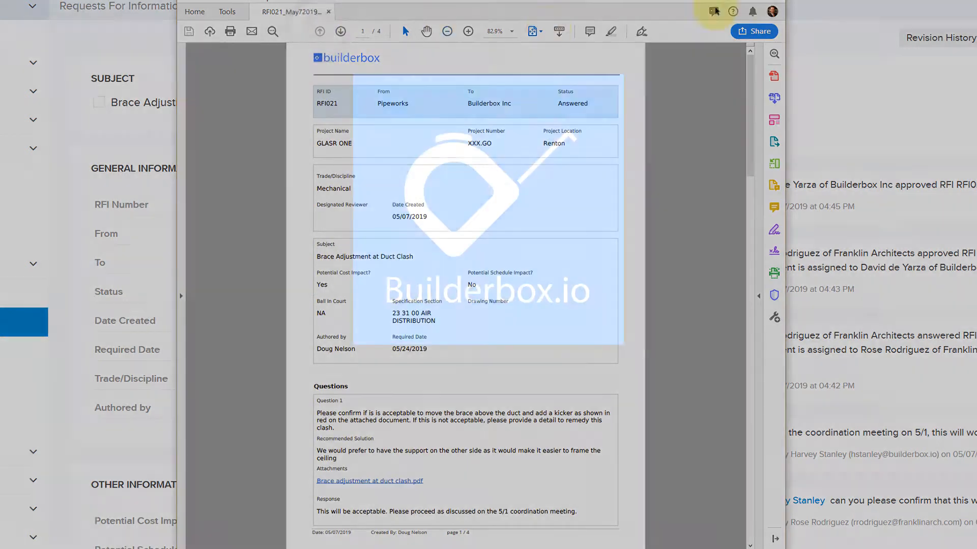